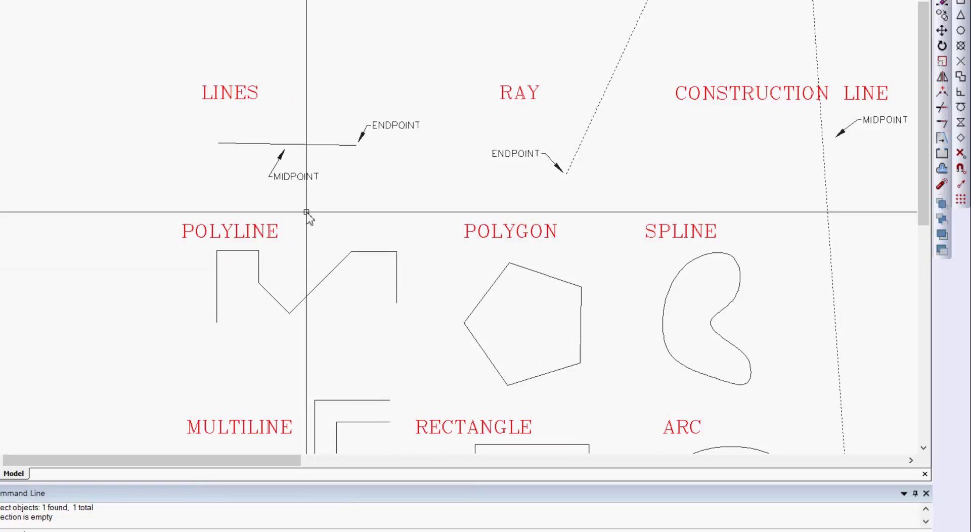
Step: Undock the Osnap toolbar and leave it floating over the drawing area
middle_drag(238, 219, 291, 192)
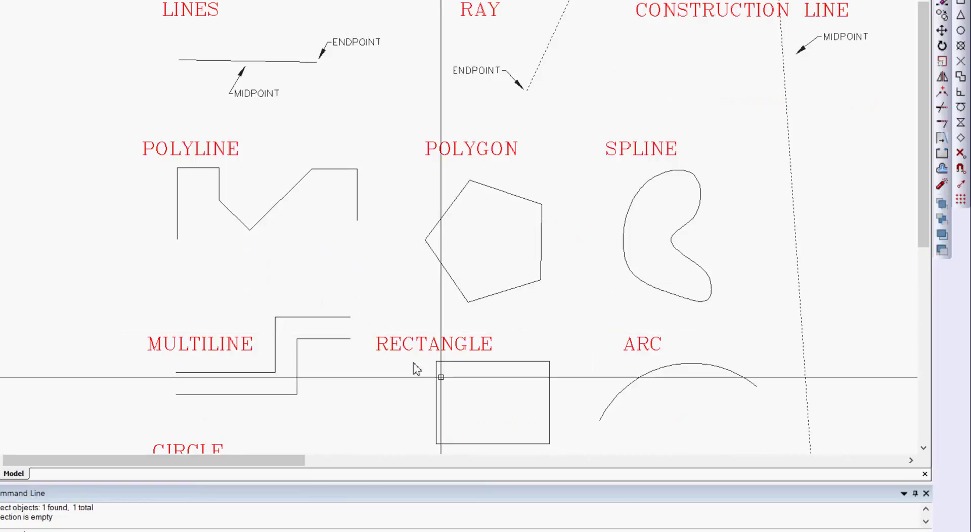
click(516, 362)
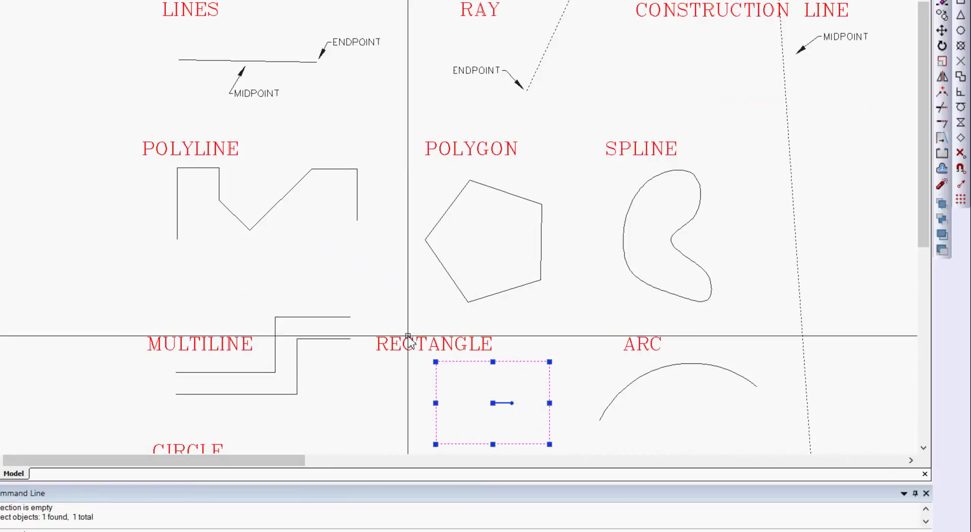
key(Escape)
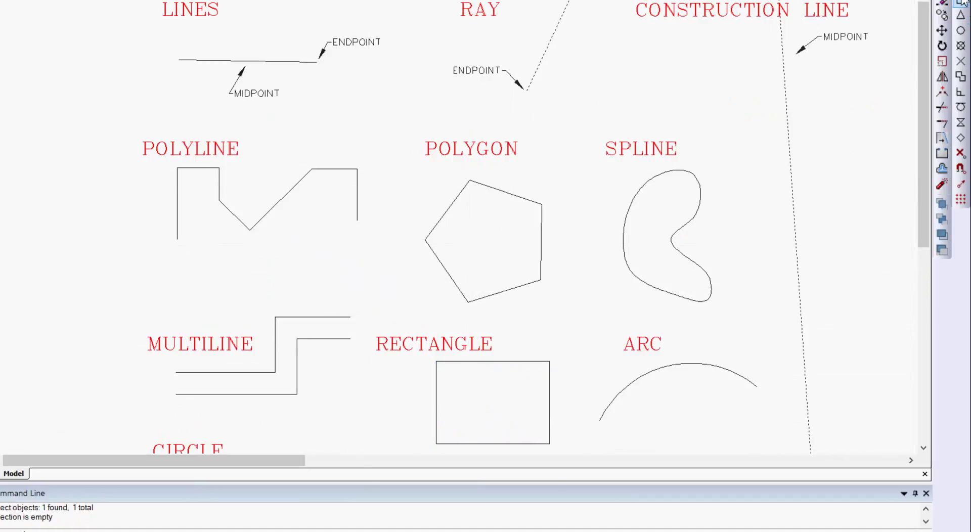
mouse_move(960, 3)
mouse_down()
mouse_move(823, 62)
mouse_move(581, 211)
mouse_up()
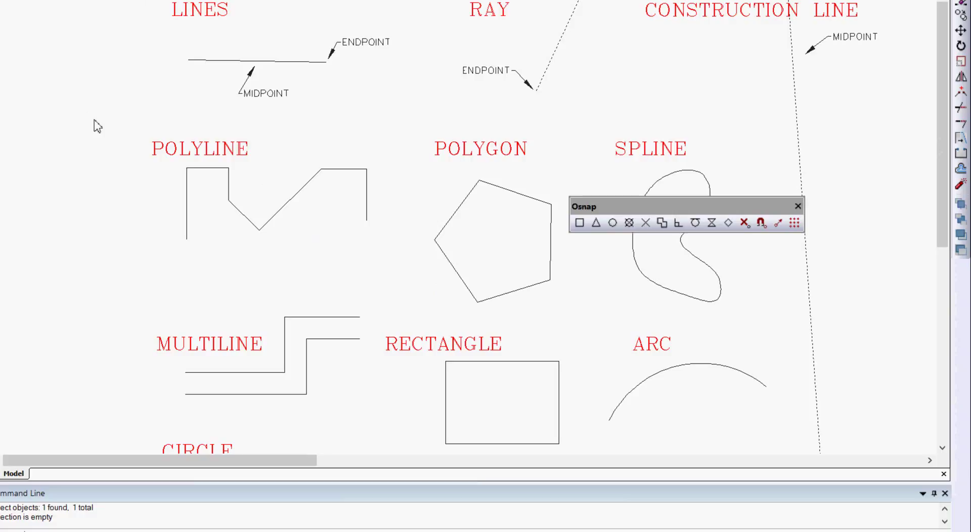
Step: Draw a line about 3.74 units long at 51° from below the LINES sample to its left end, using the Endpoint snap
text(l)
key(Return)
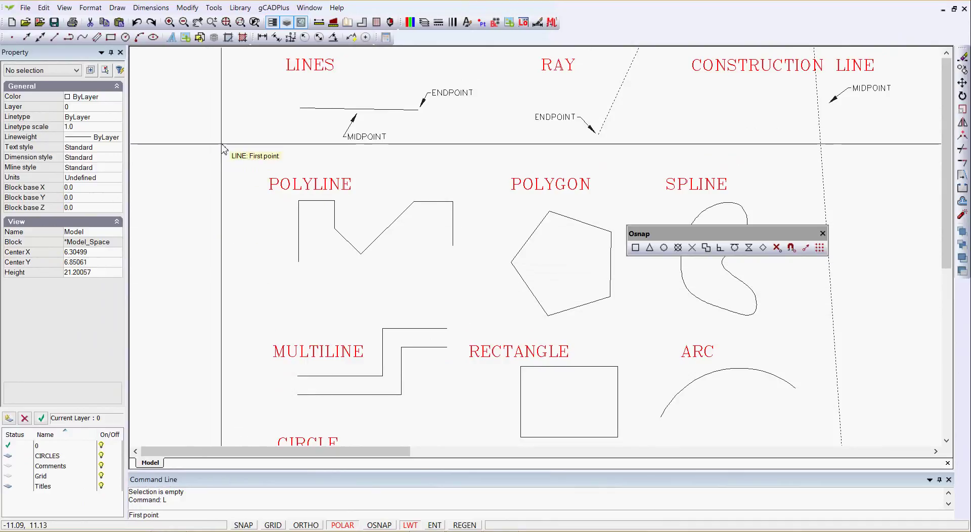
scroll(257, 156, up, 3)
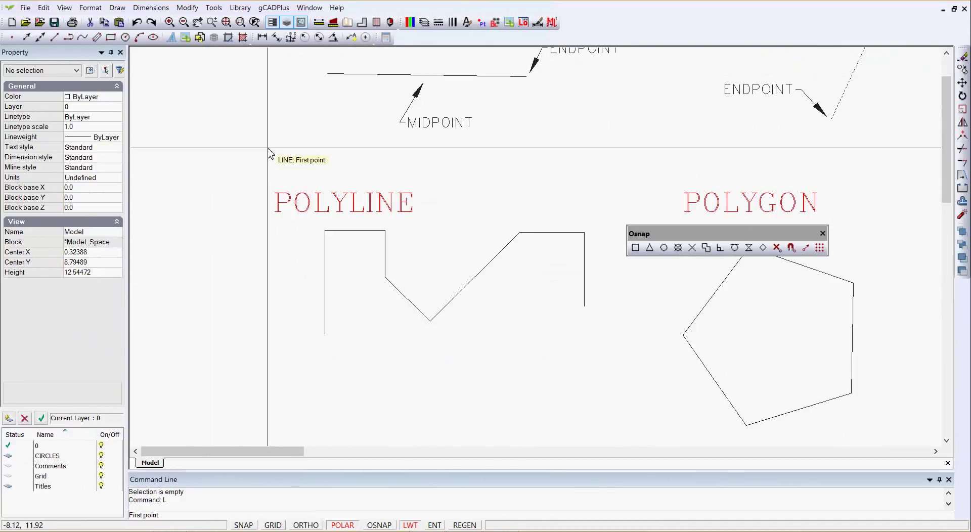
middle_drag(268, 151, 249, 286)
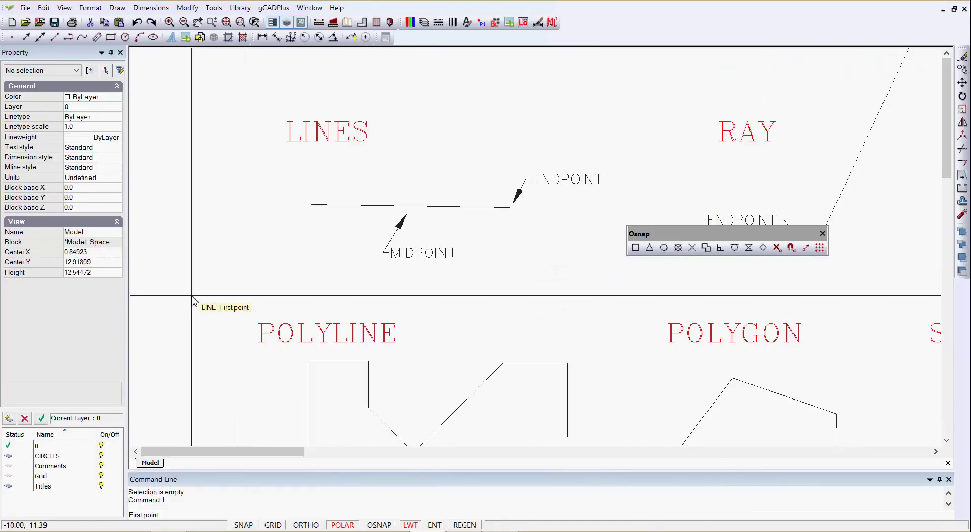
click(236, 298)
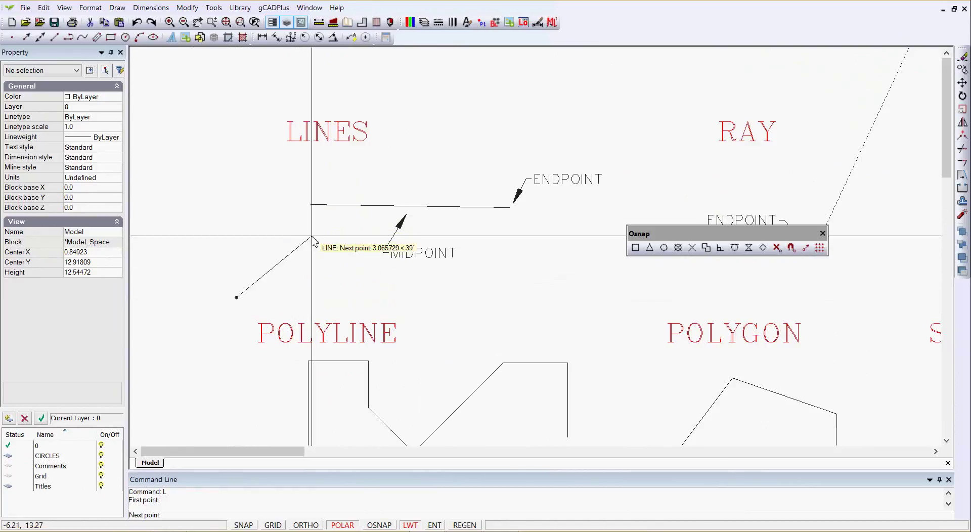
click(635, 248)
click(312, 208)
right_click(312, 240)
click(330, 241)
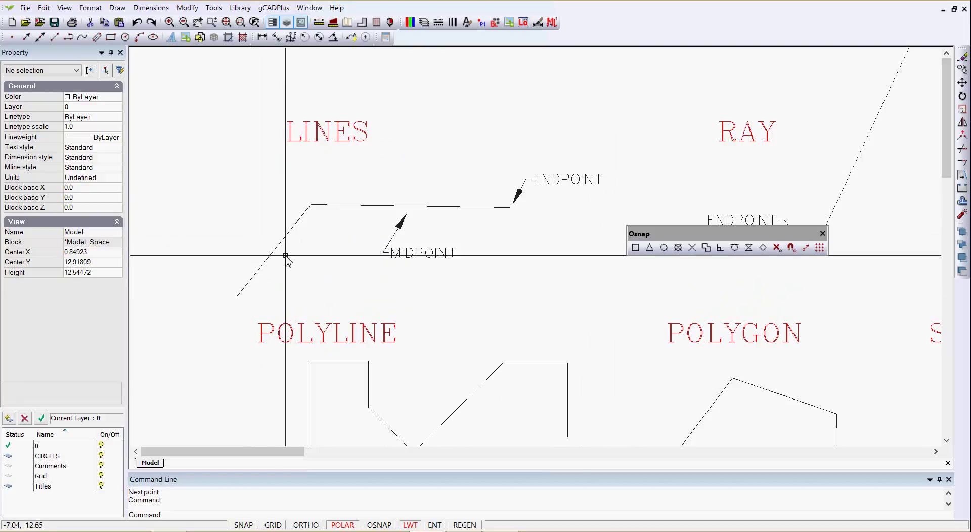
Step: Examine the endpoint and midpoint grips of the near-horizontal line under LINES and look over the sample shapes
click(397, 206)
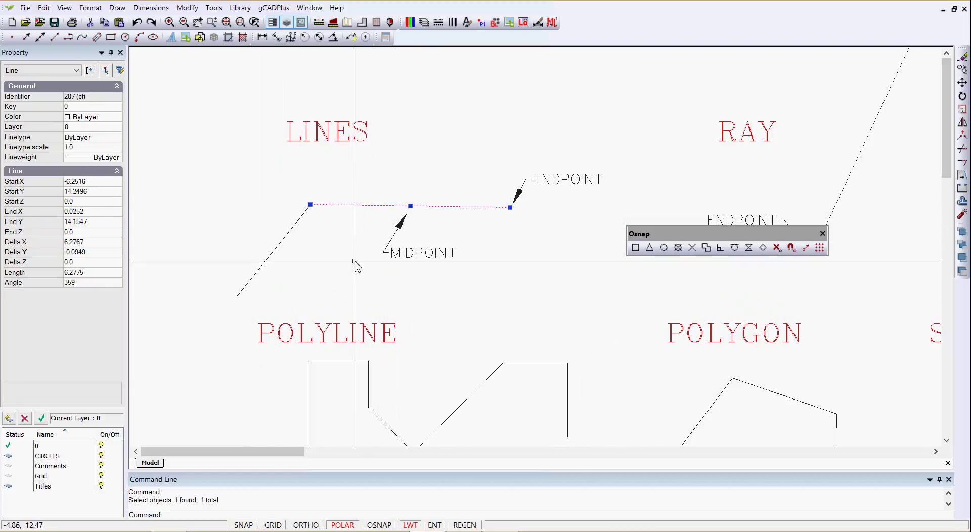
key(Escape)
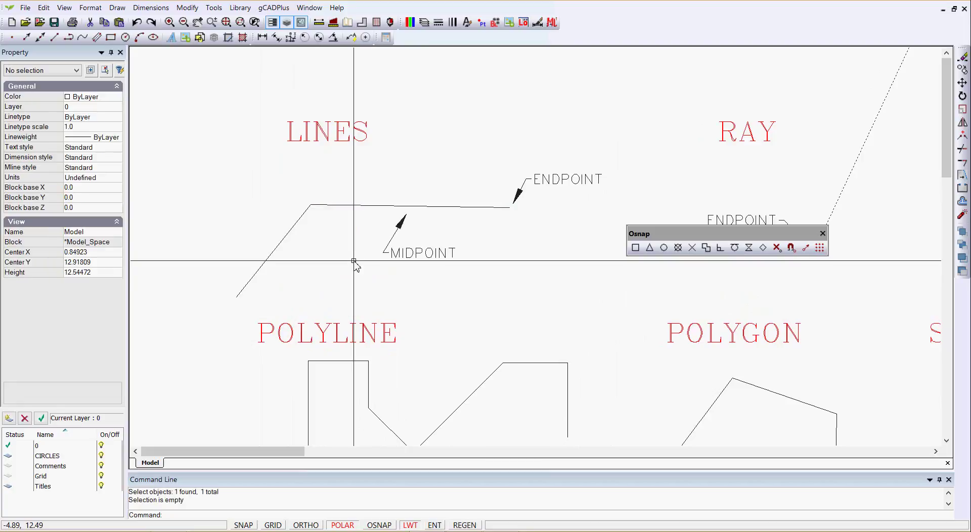
scroll(351, 251, down, 2)
scroll(351, 251, down, 1)
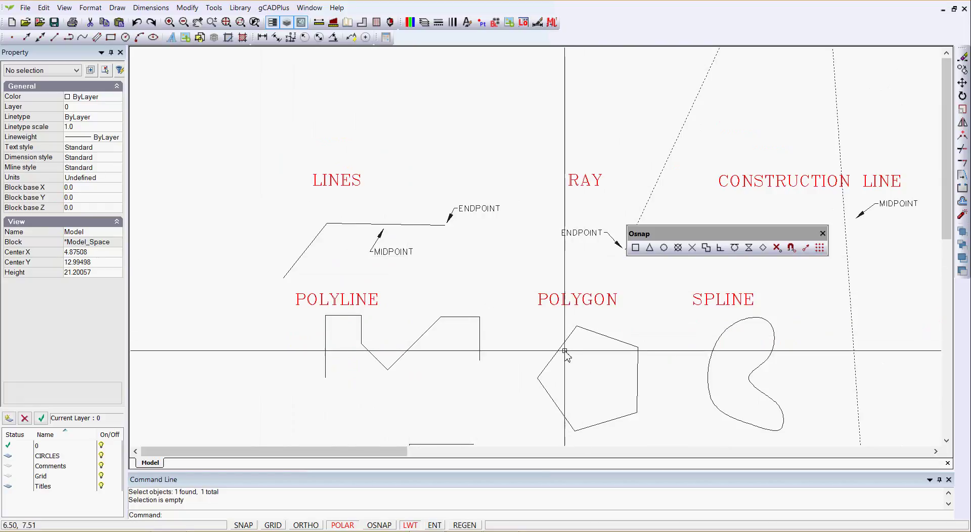
scroll(437, 388, down, 1)
middle_drag(436, 390, 416, 250)
scroll(323, 145, up, 1)
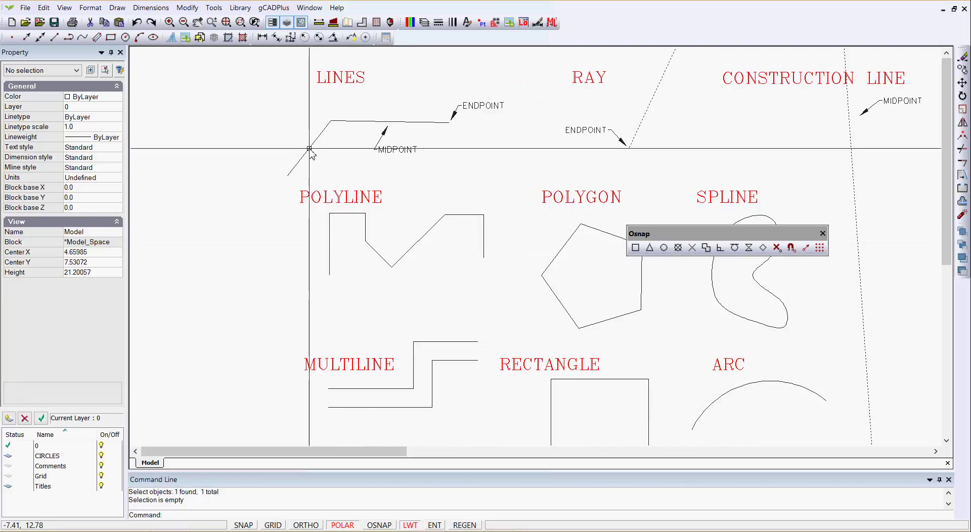
Step: Move the slanted line by its midpoint about 0.98 units left and 0.75 units up, away from the near-horizontal line
click(319, 148)
scroll(319, 148, up, 2)
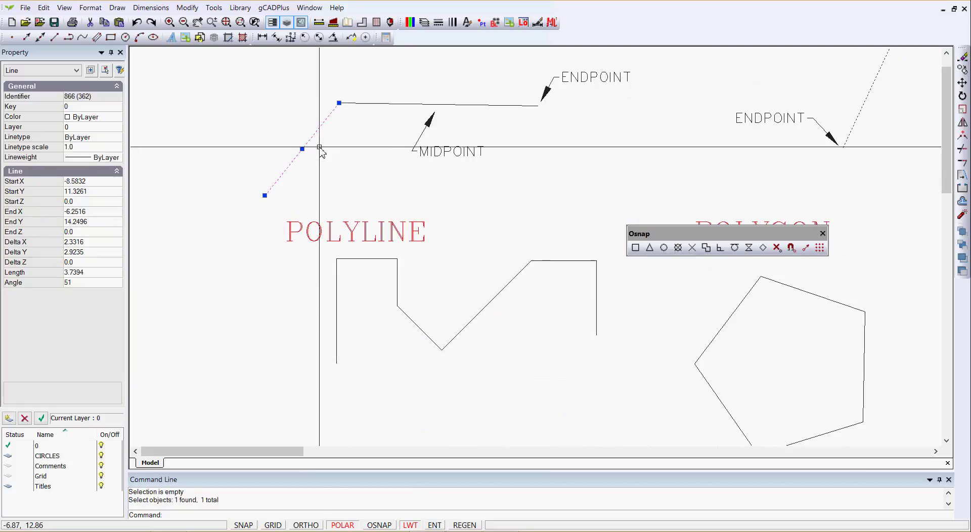
right_click(323, 158)
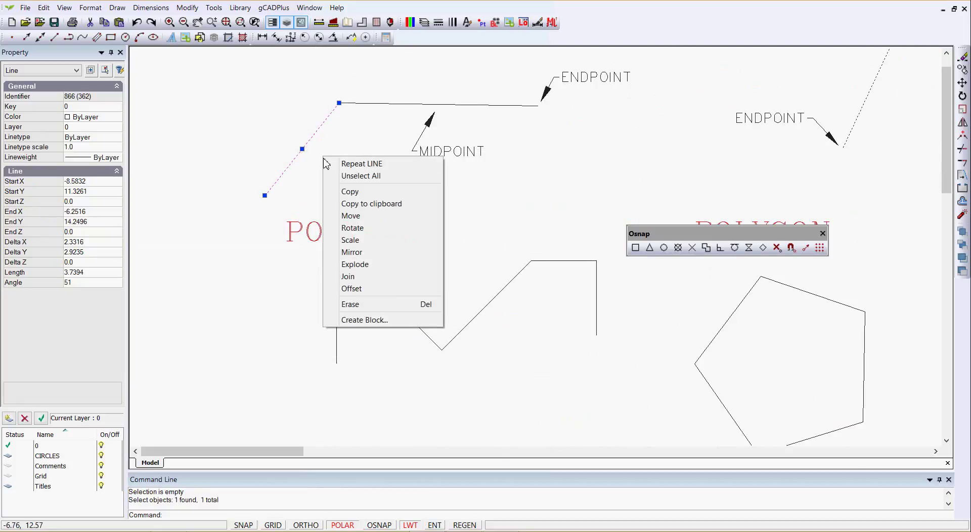
click(357, 221)
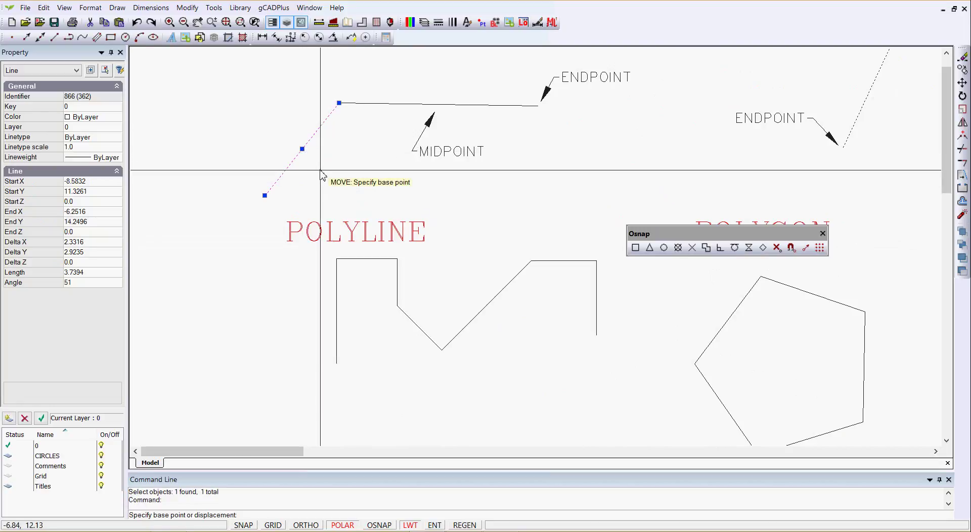
click(302, 149)
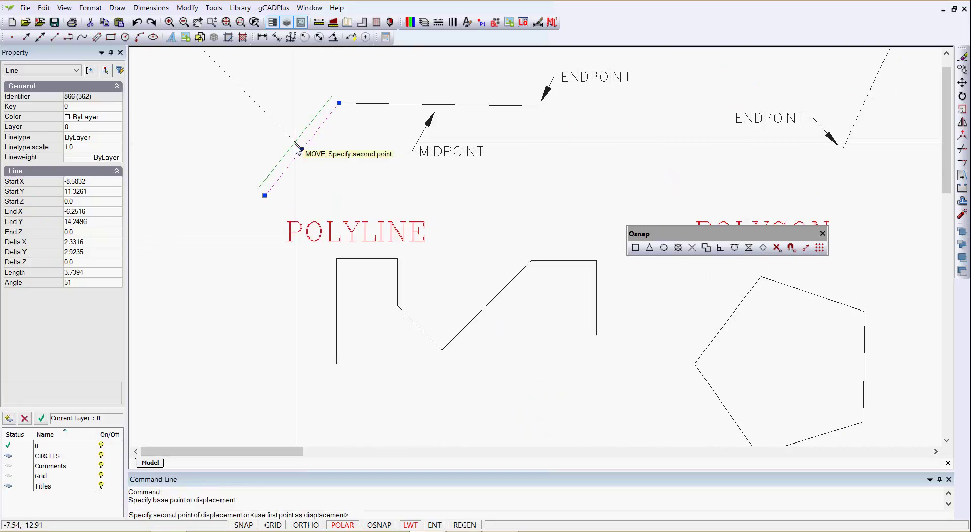
click(271, 125)
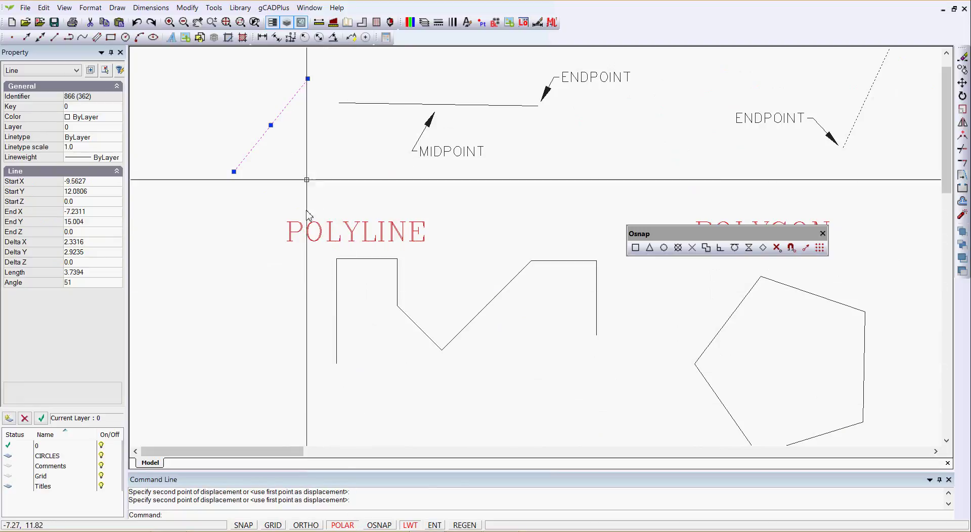
scroll(264, 116, up, 2)
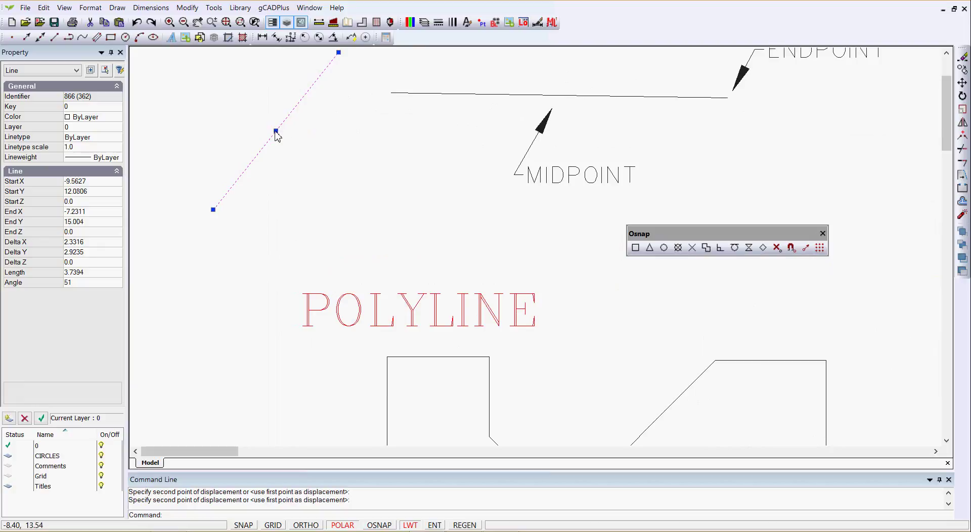
right_click(276, 133)
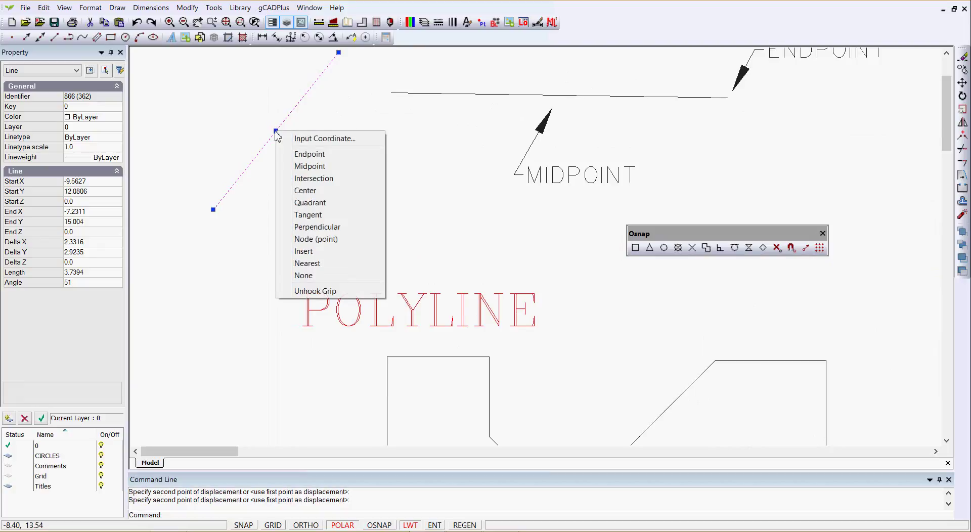
click(303, 167)
key(Escape)
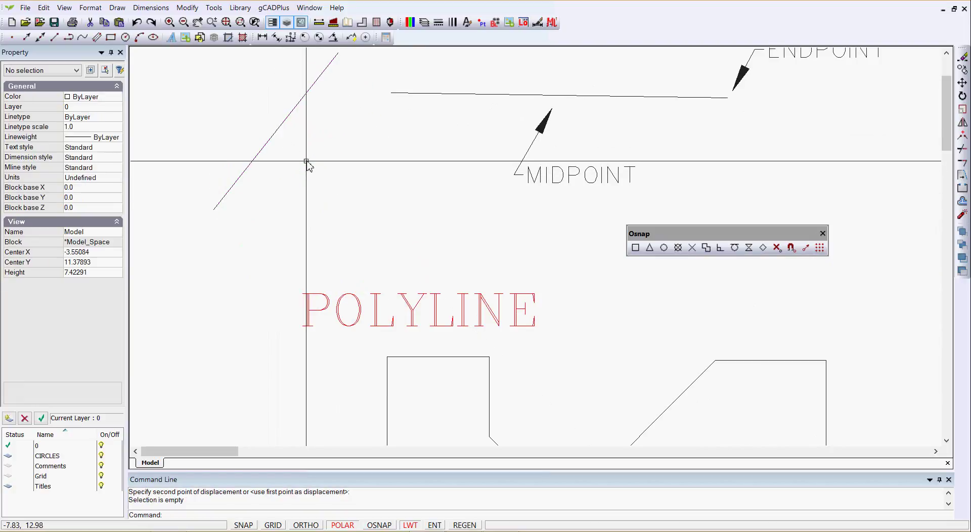
Step: Move the slanted line by its midpoint about 0.65 units right and 0.65 units down
click(269, 142)
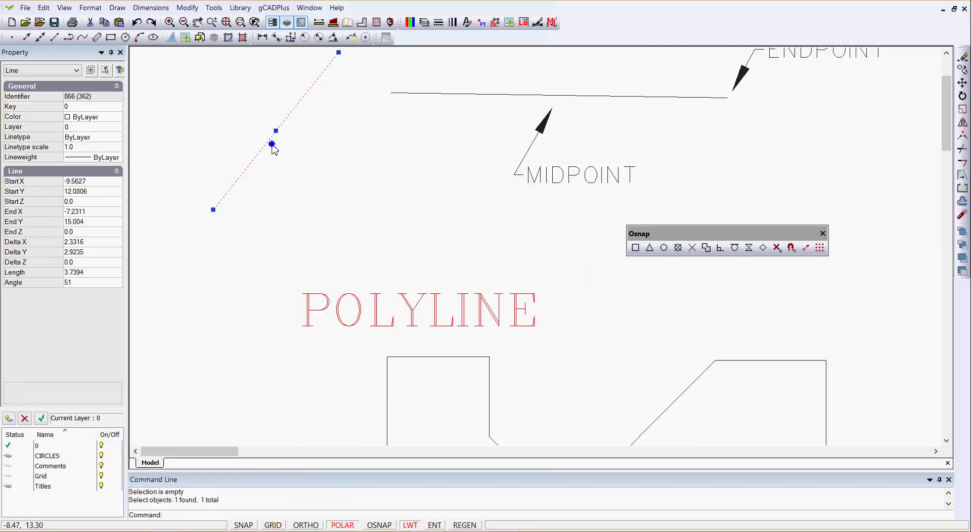
right_click(273, 145)
click(311, 203)
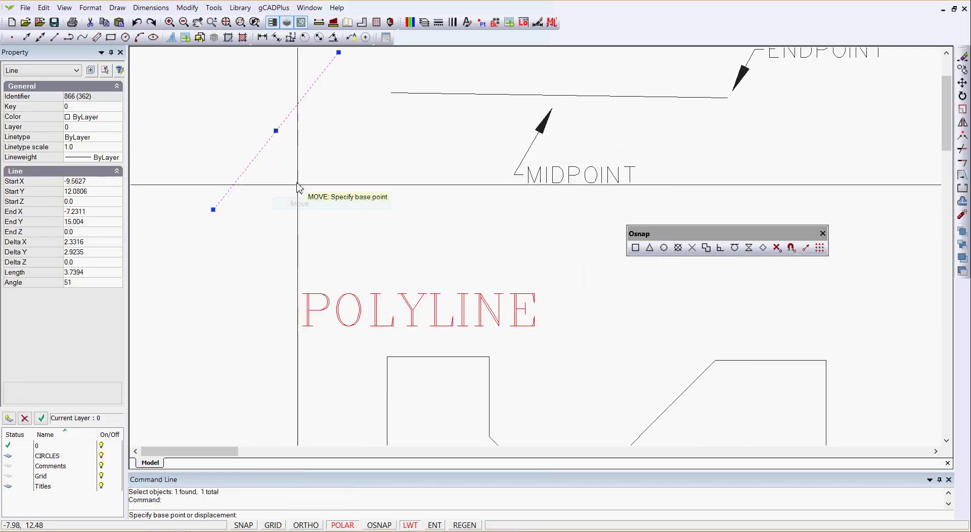
click(275, 132)
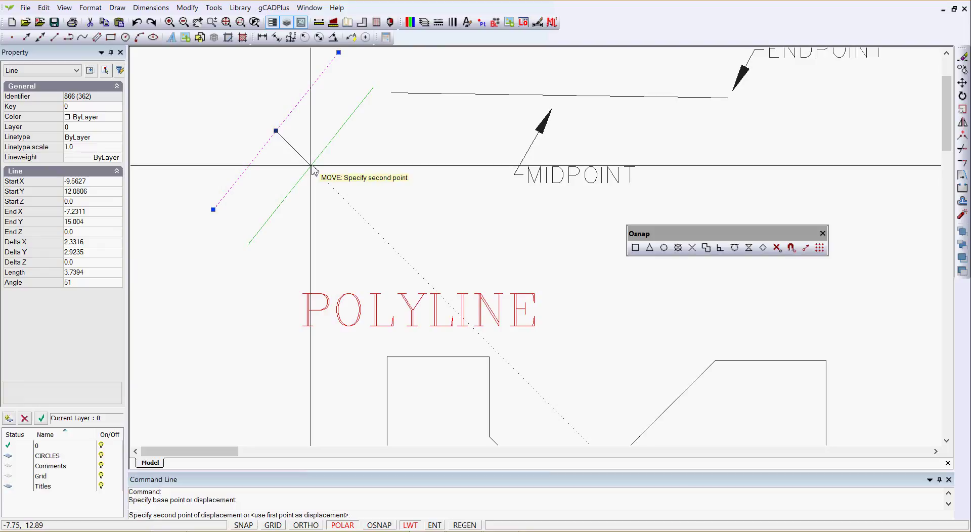
key(Escape)
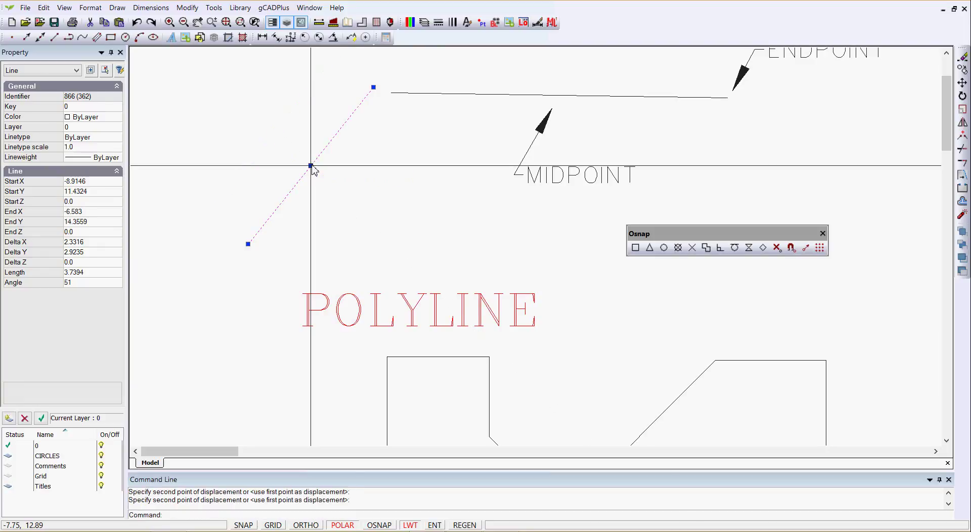
key(Escape)
Step: Draw a line from above the POLYLINE sample up to the near-horizontal line, ending it with the Perpendicular snap
scroll(366, 208, down, 3)
scroll(346, 192, up, 2)
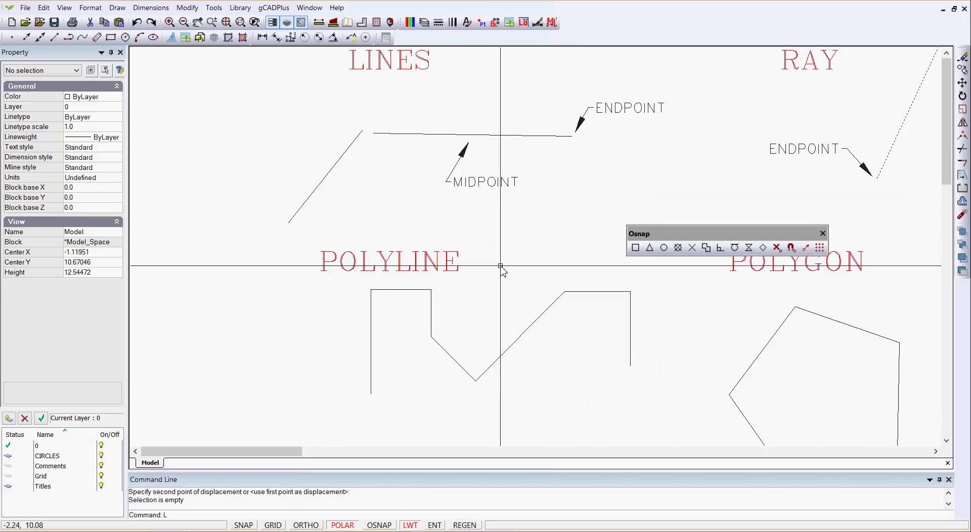
key(Return)
click(550, 251)
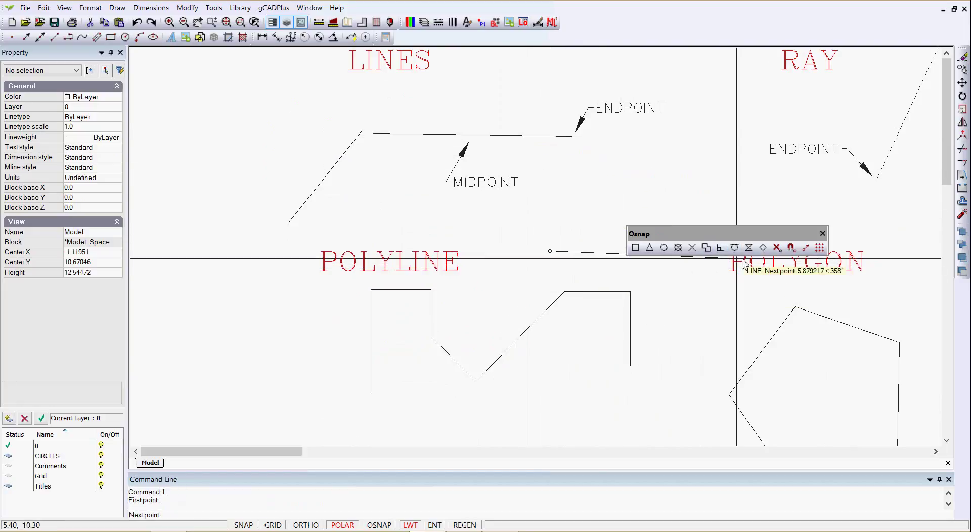
click(720, 248)
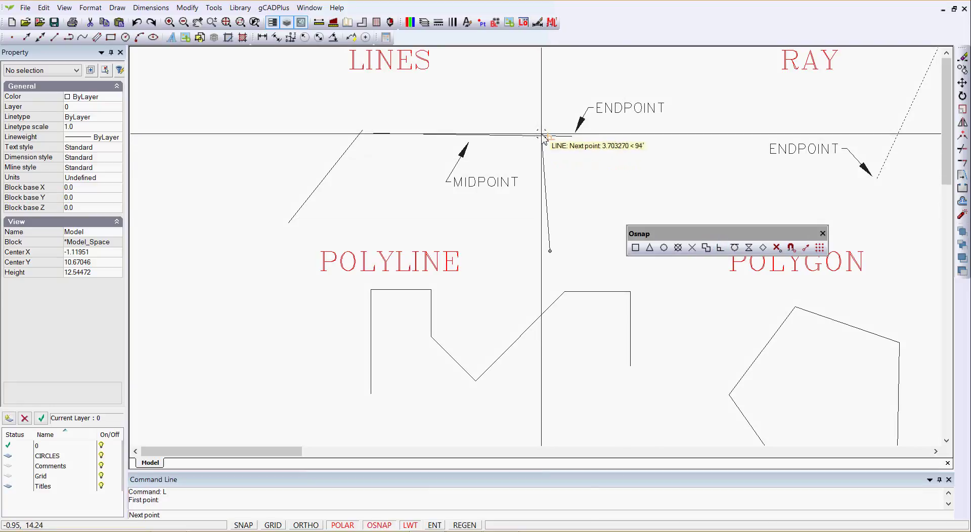
click(554, 188)
right_click(564, 180)
click(594, 188)
Step: Draw a line about 6.53 units long at 43° from the CIRCLE sample's center, using the Center snap
scroll(526, 304, down, 6)
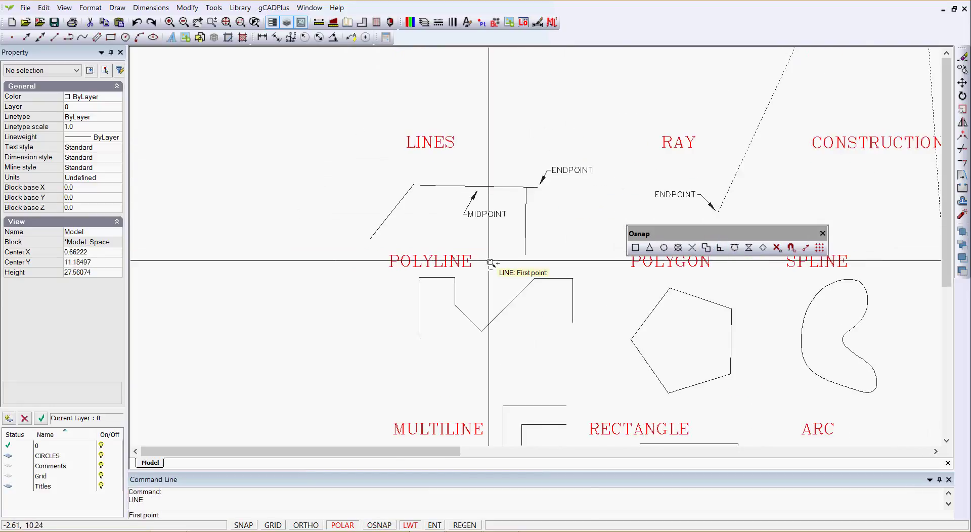
scroll(455, 314, down, 1)
scroll(338, 263, up, 6)
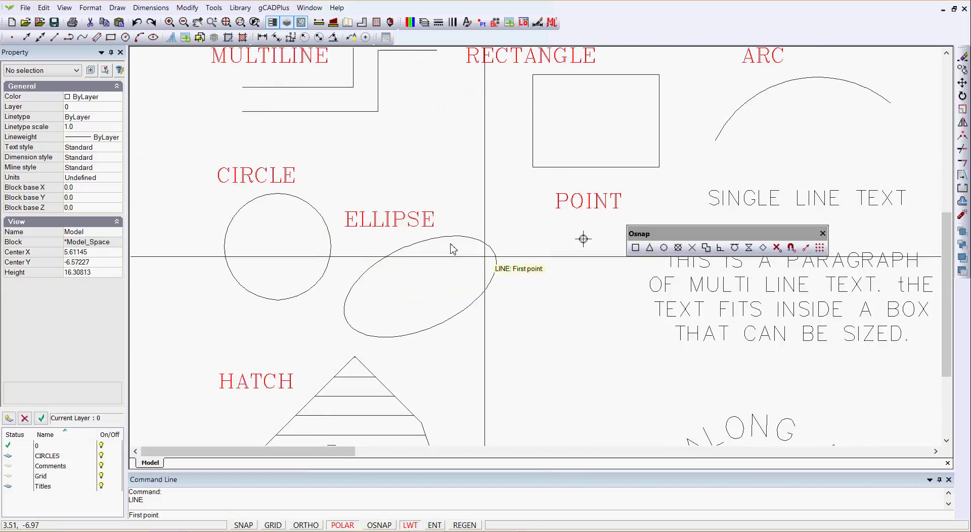
click(664, 248)
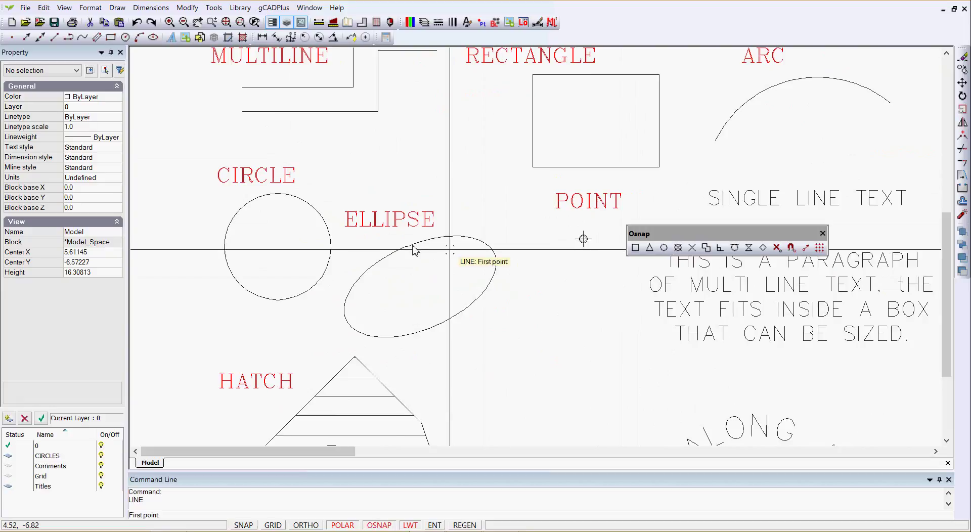
key(F3)
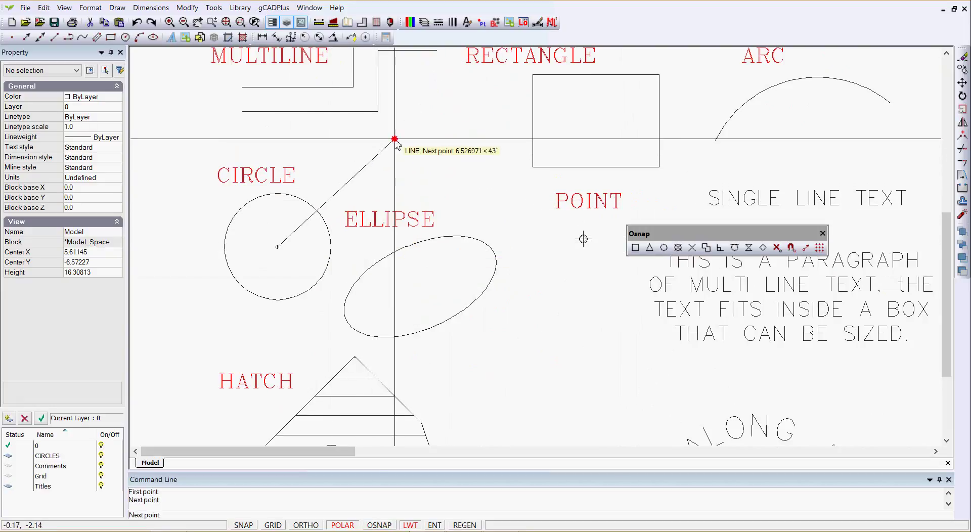
Step: Draw a short line from the CIRCLE sample's bottom quadrant point diagonally down toward the HATCH label
click(303, 205)
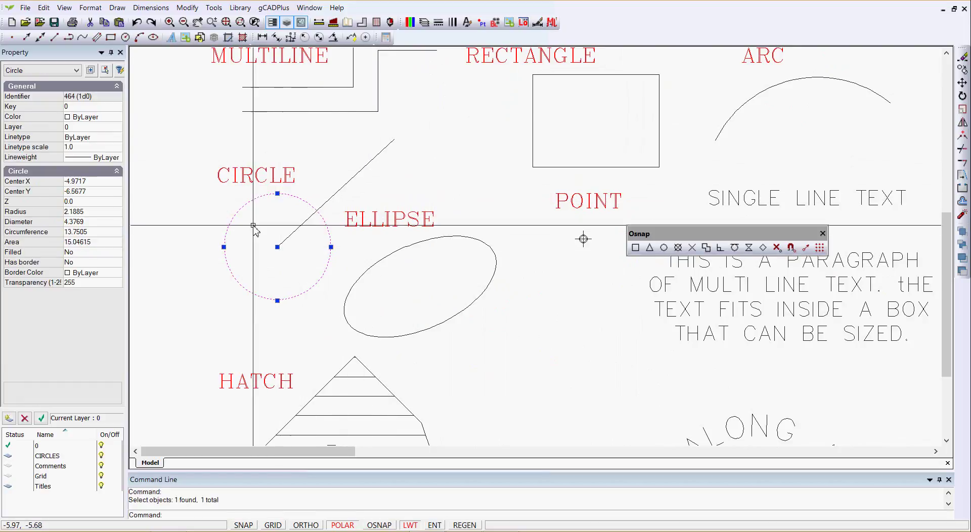
click(117, 9)
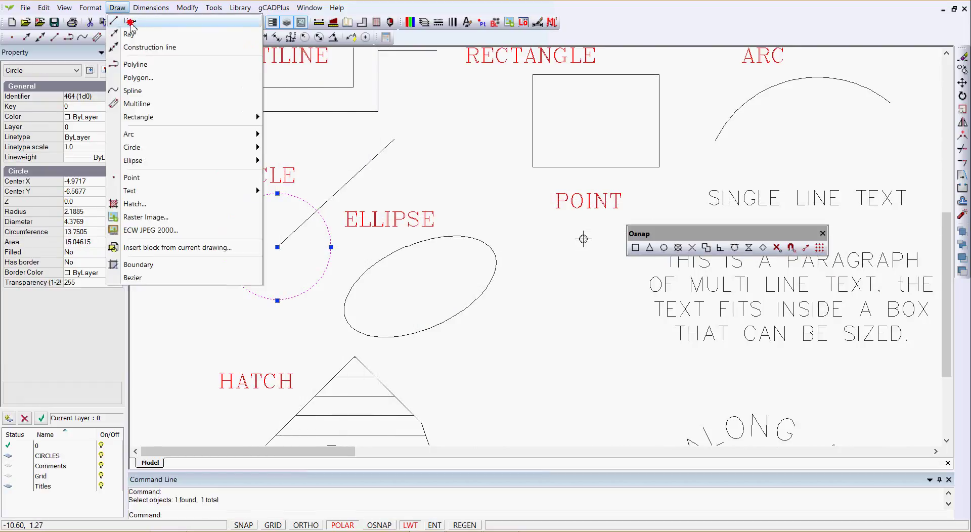
click(130, 21)
scroll(277, 240, up, 2)
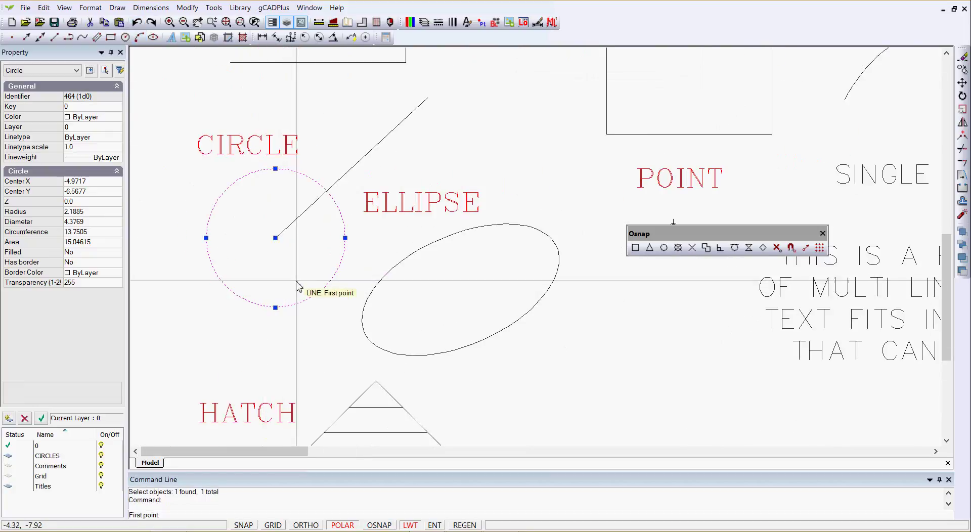
click(275, 308)
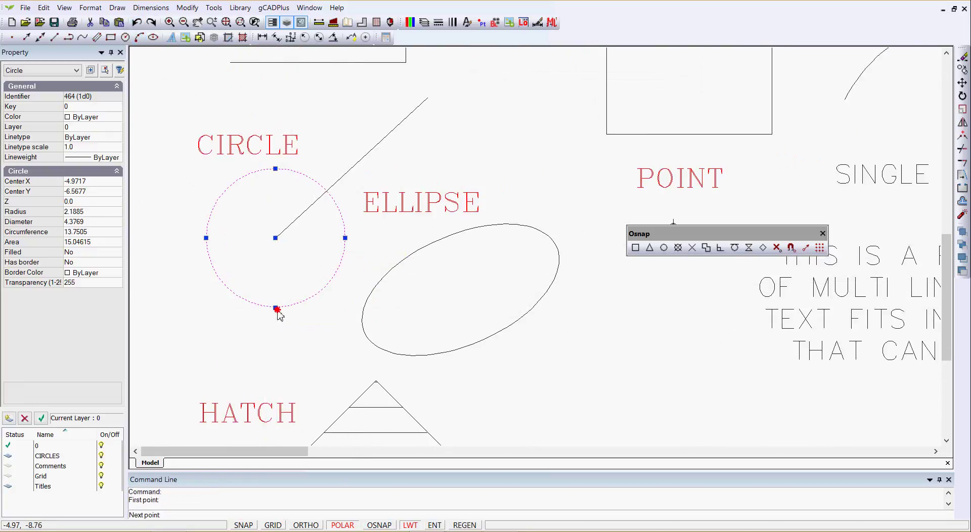
click(210, 372)
key(Escape)
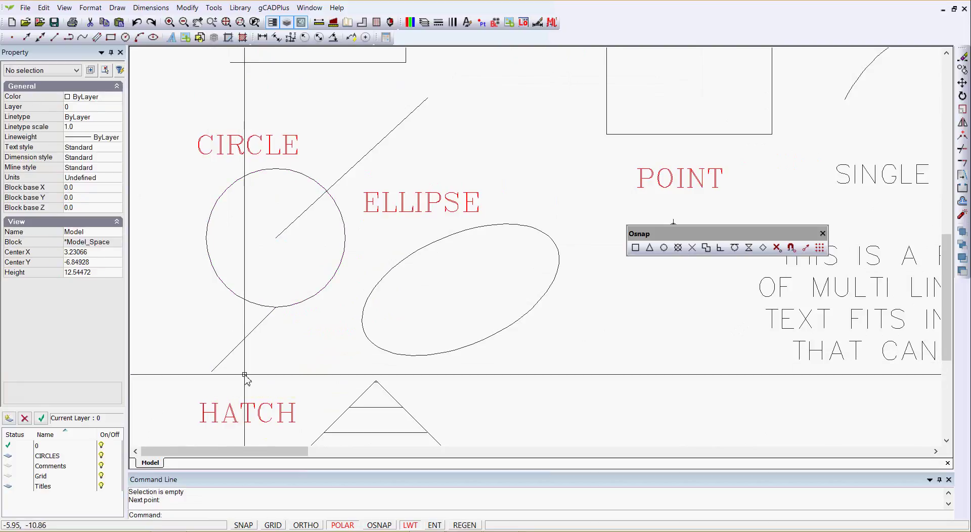
Step: Examine the snap location of the point object under the POINT label
scroll(264, 357, down, 3)
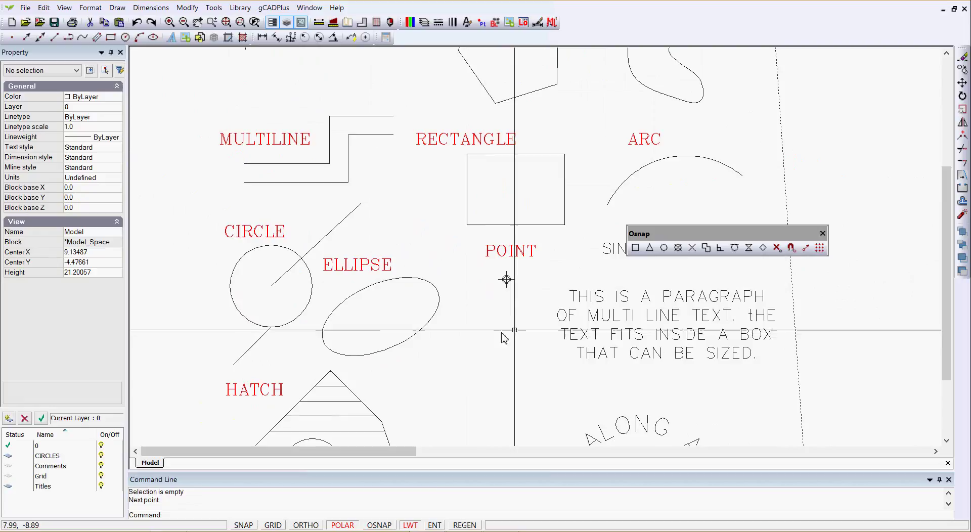
scroll(516, 304, up, 3)
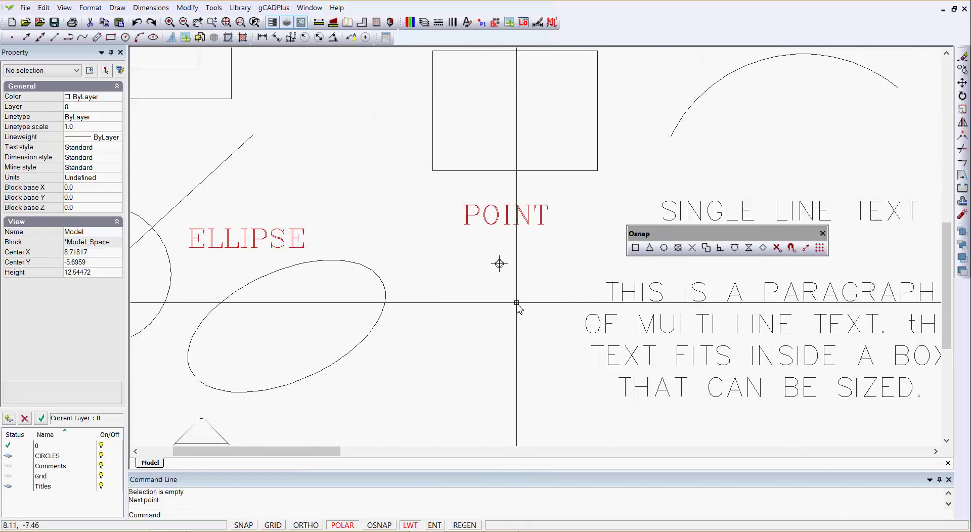
click(499, 263)
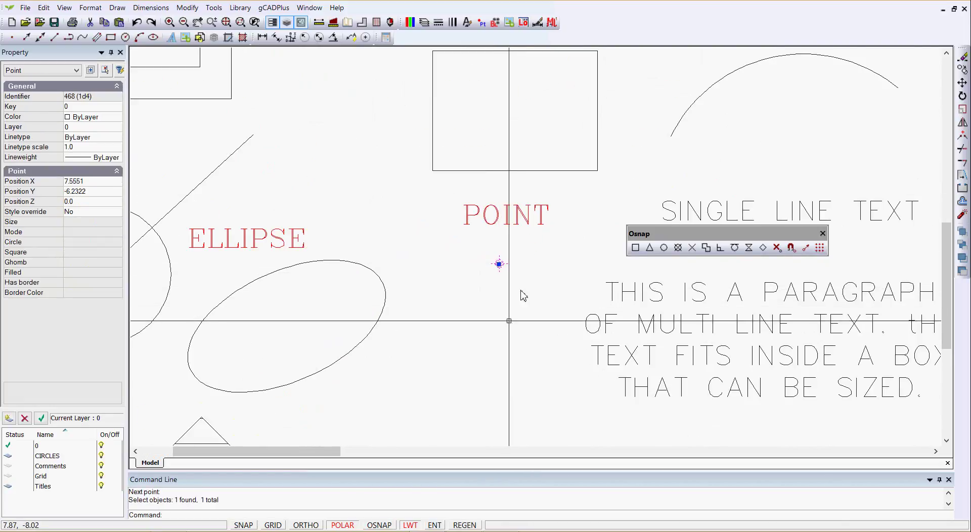
key(Escape)
scroll(481, 332, down, 2)
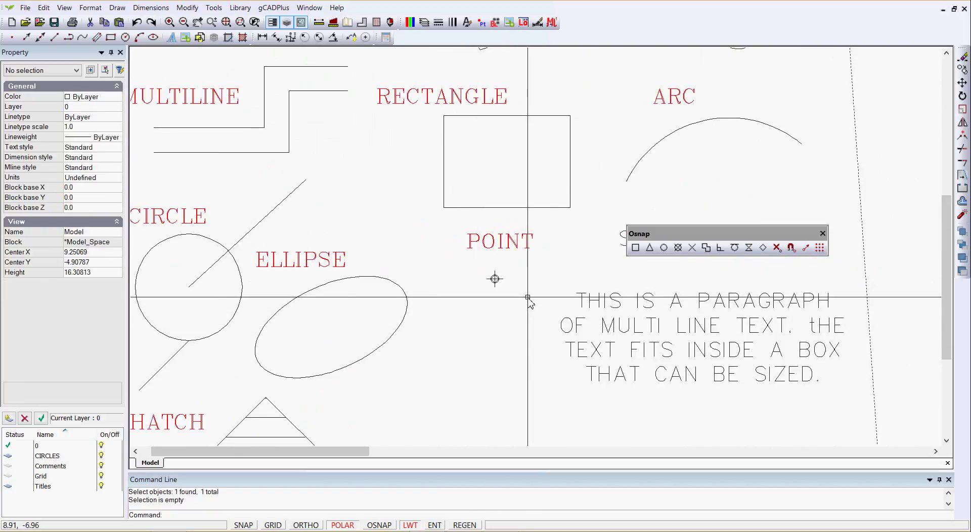
Step: Move the Osnap toolbar clear of the text samples and check the SINGLE LINE TEXT sample's insertion point
scroll(528, 297, down, 2)
drag(661, 233, 735, 169)
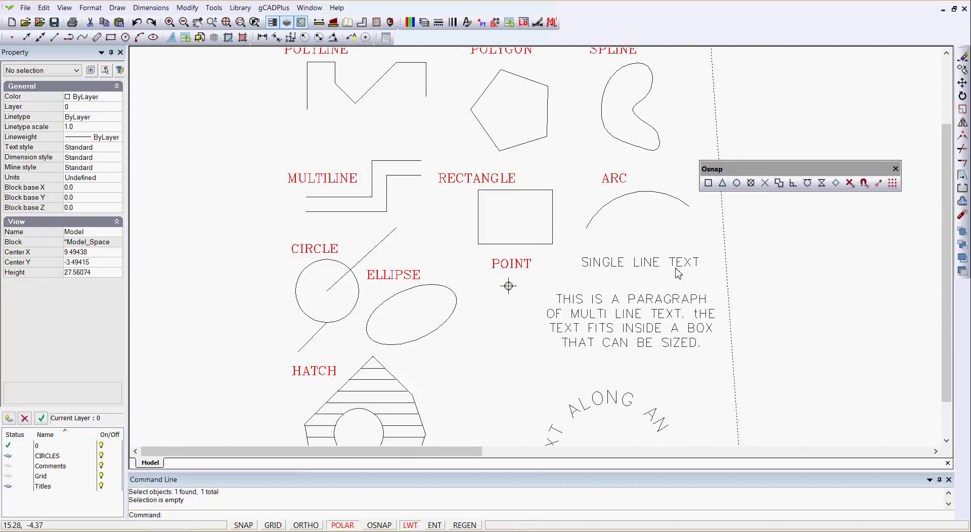
click(649, 265)
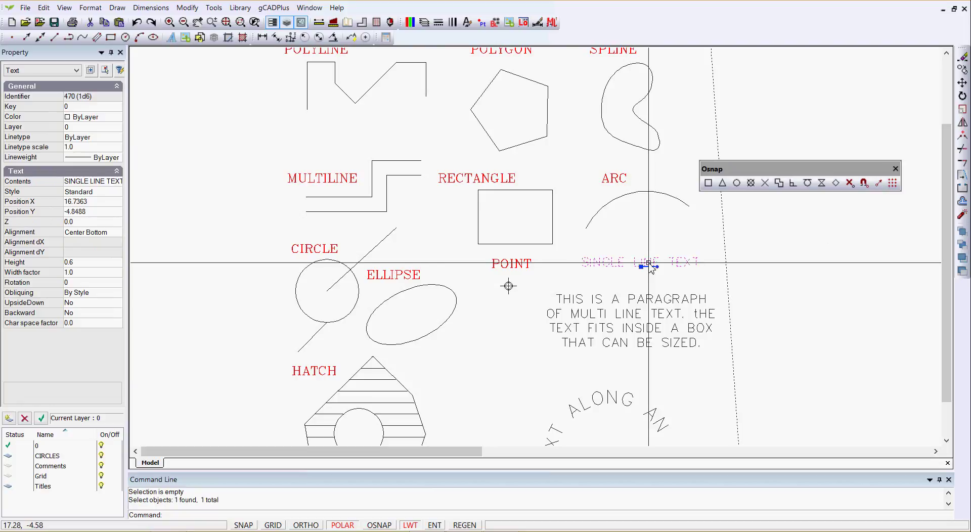
key(Escape)
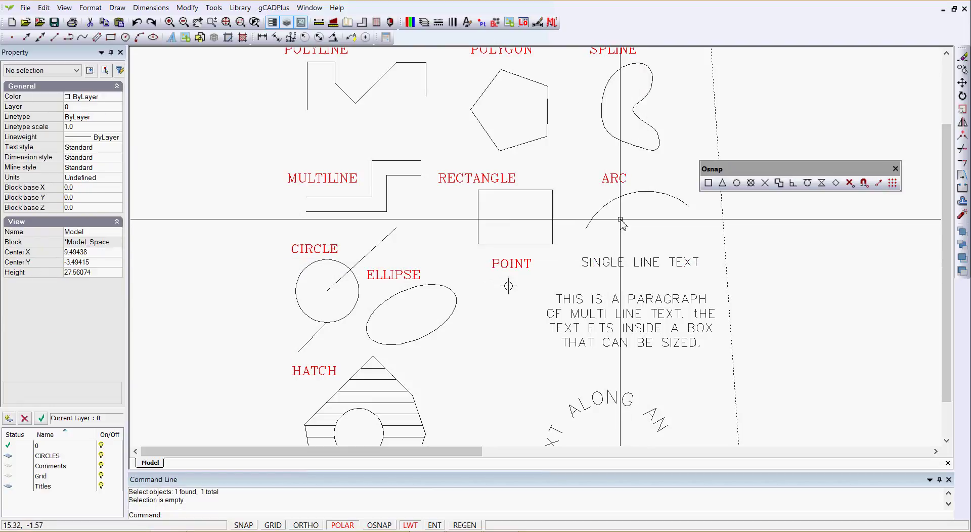
Step: Shorten the ARC sample by moving its start point inward along the curve
click(620, 196)
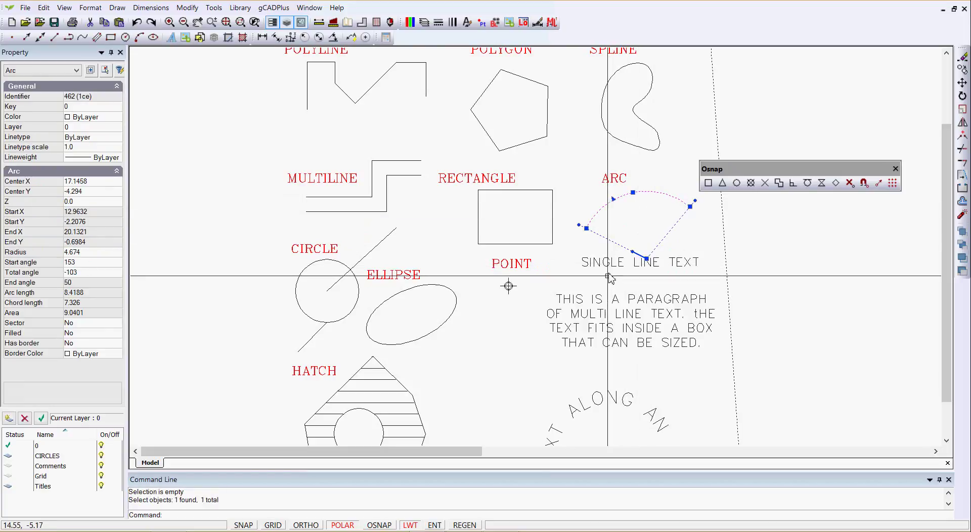
click(585, 229)
click(589, 206)
key(Escape)
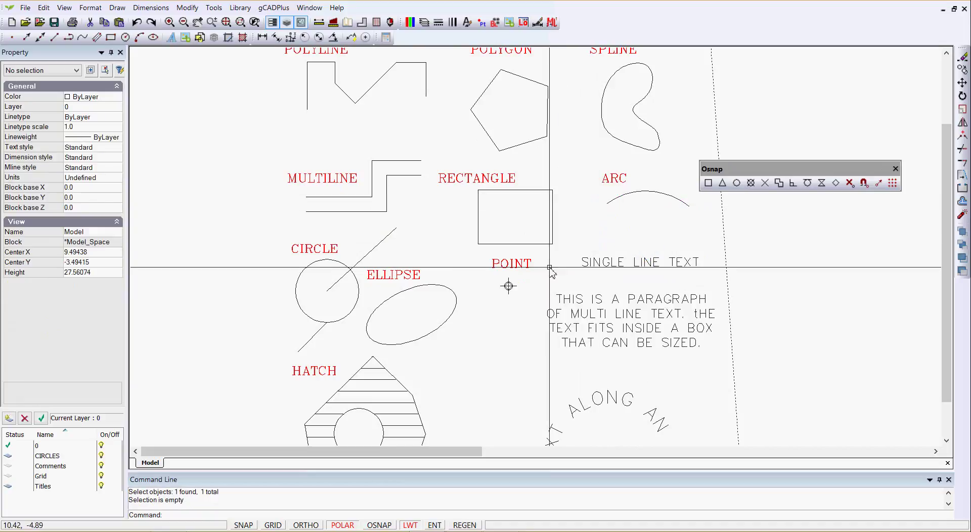
Step: Draw a line from the Midpoint snap on the RECTANGLE sample's right side to the POINT sample, using the Node snap
click(542, 245)
key(Escape)
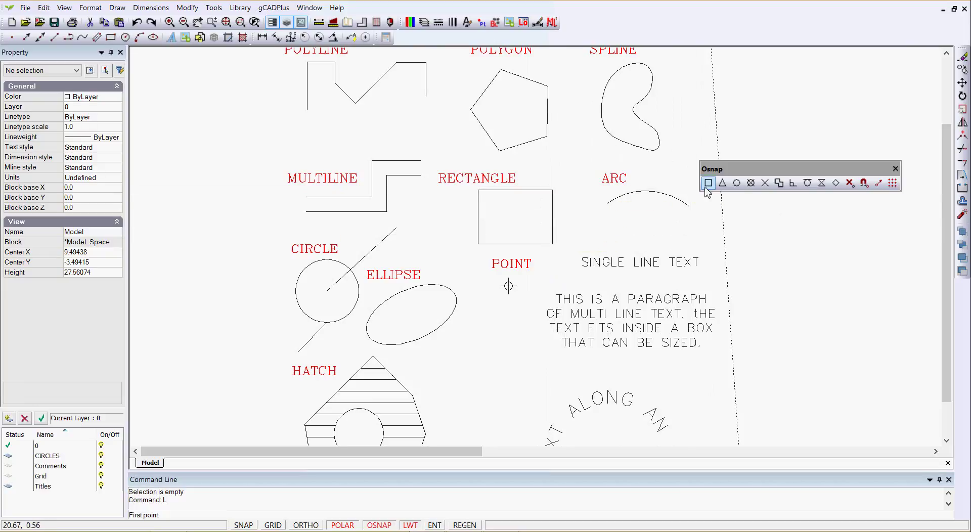
click(722, 183)
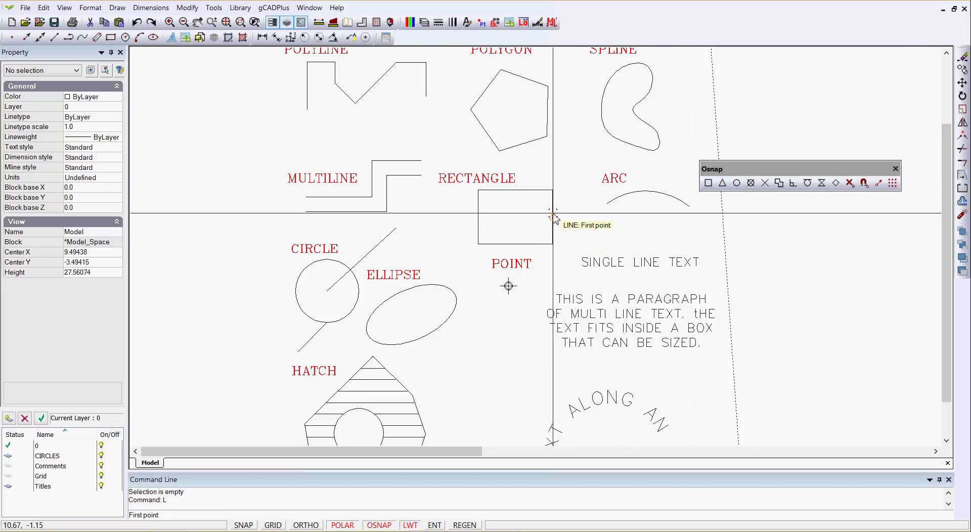
click(552, 215)
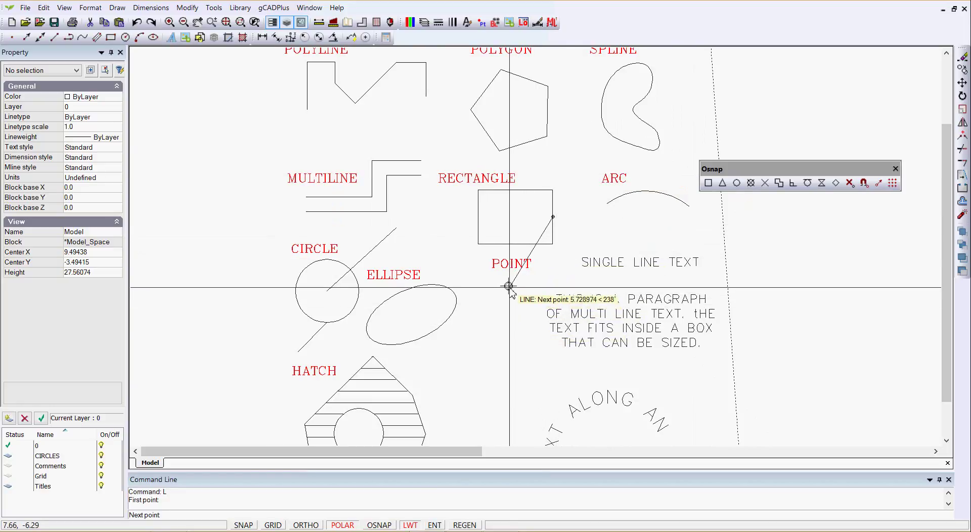
click(751, 184)
click(508, 285)
right_click(506, 304)
click(525, 311)
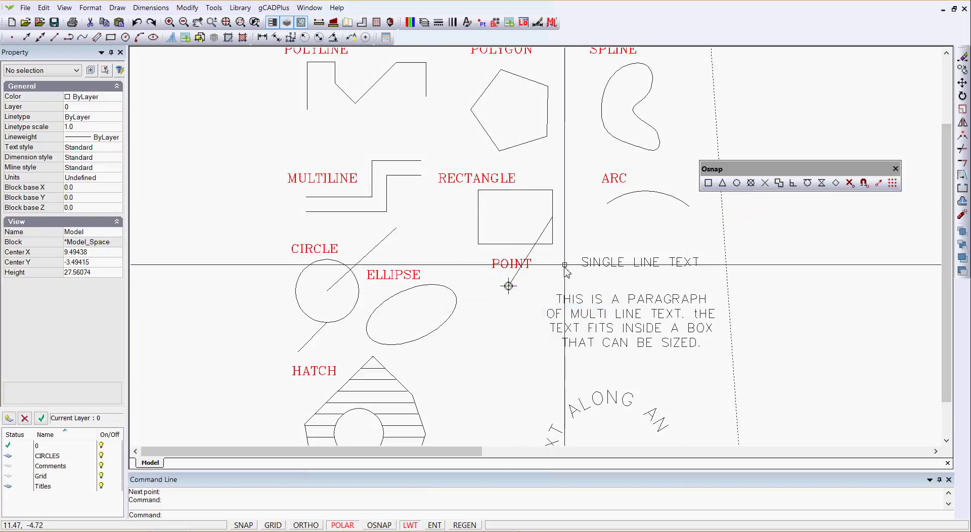
Step: Examine the vertices of the MULTILINE sample
scroll(547, 226, up, 2)
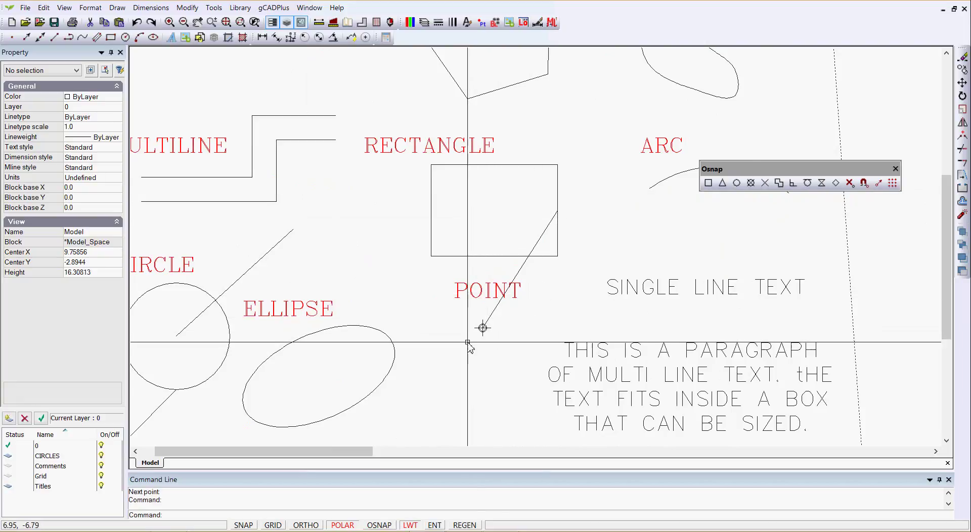
scroll(484, 327, down, 4)
scroll(486, 341, up, 1)
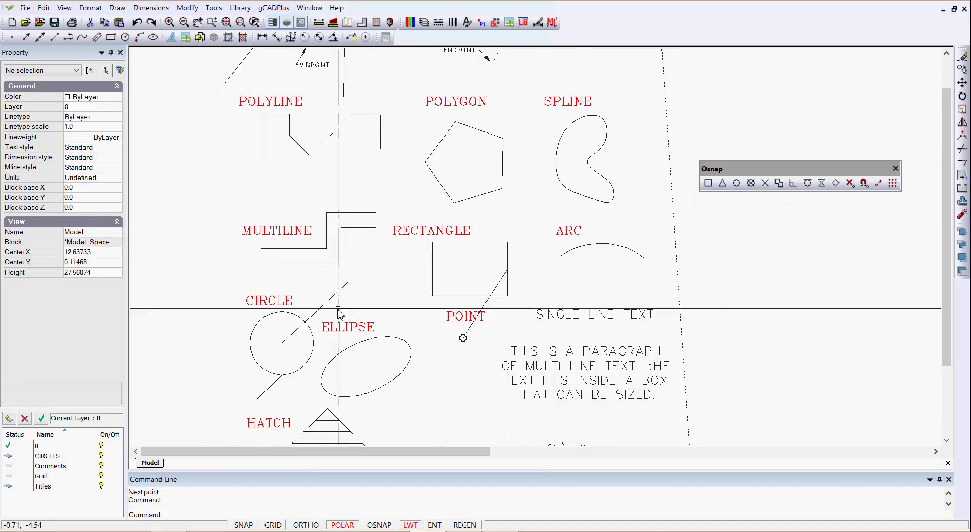
click(316, 263)
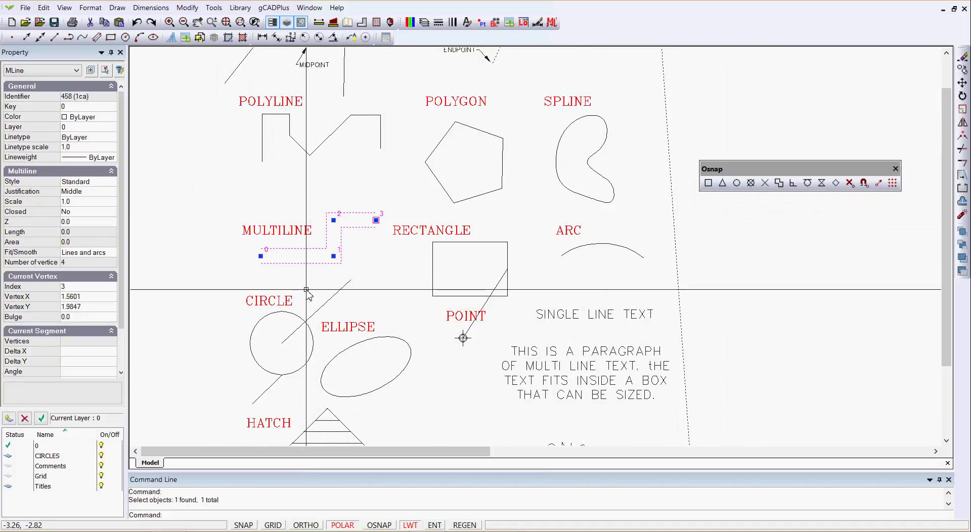
scroll(368, 260, down, 2)
scroll(370, 260, up, 2)
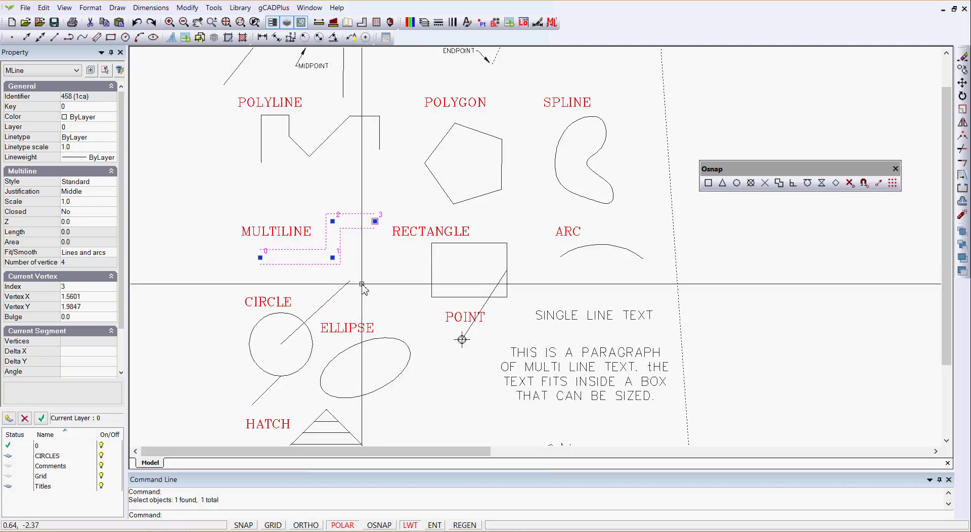
key(Escape)
Step: Examine the snap points of the ELLIPSE sample and of the HATCH sample's outer boundary and inner circle
click(396, 342)
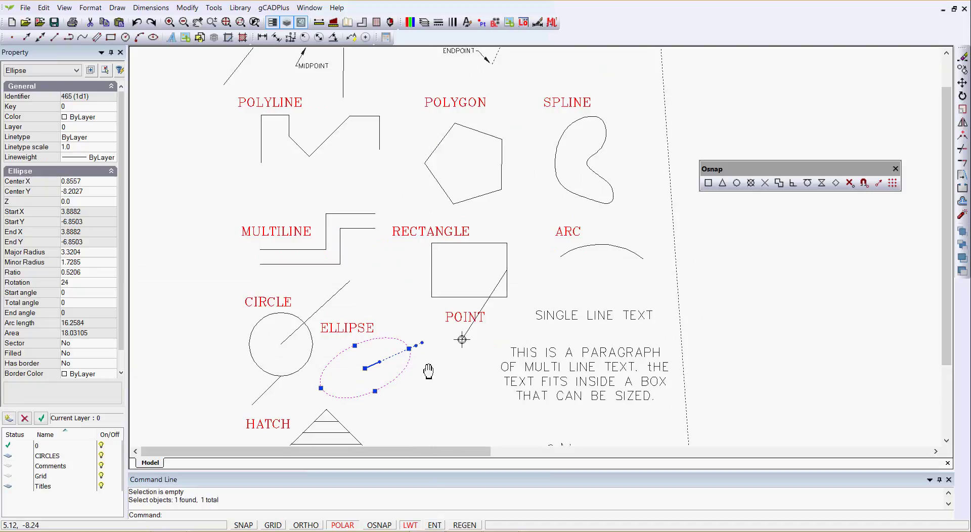
middle_drag(425, 367, 411, 253)
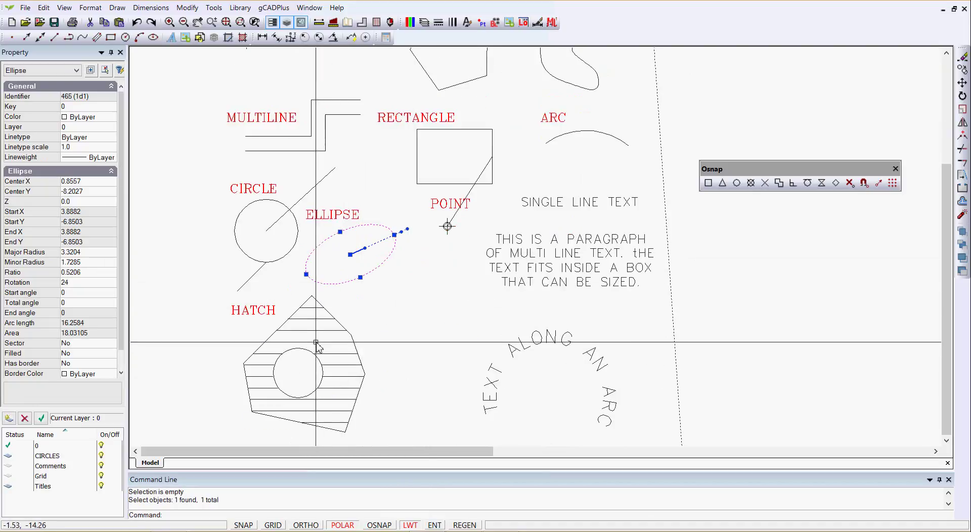
click(338, 321)
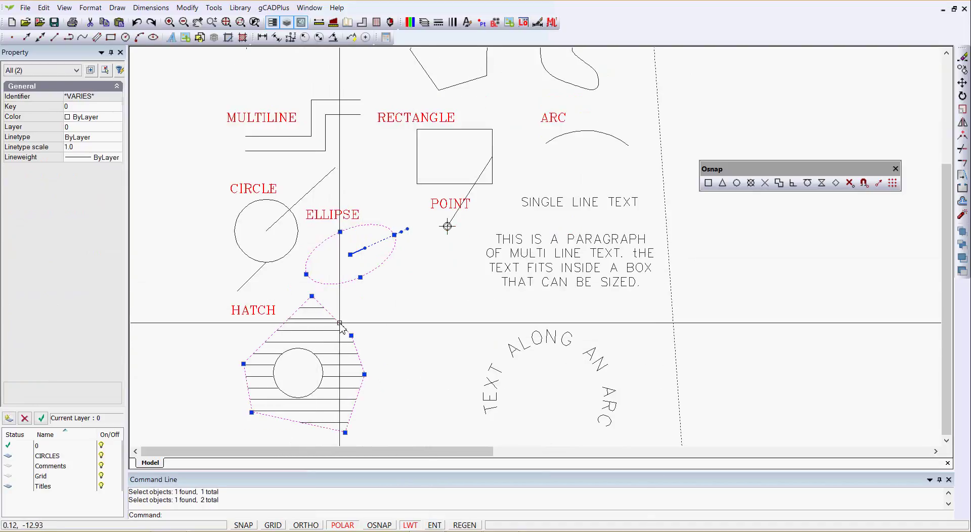
click(320, 362)
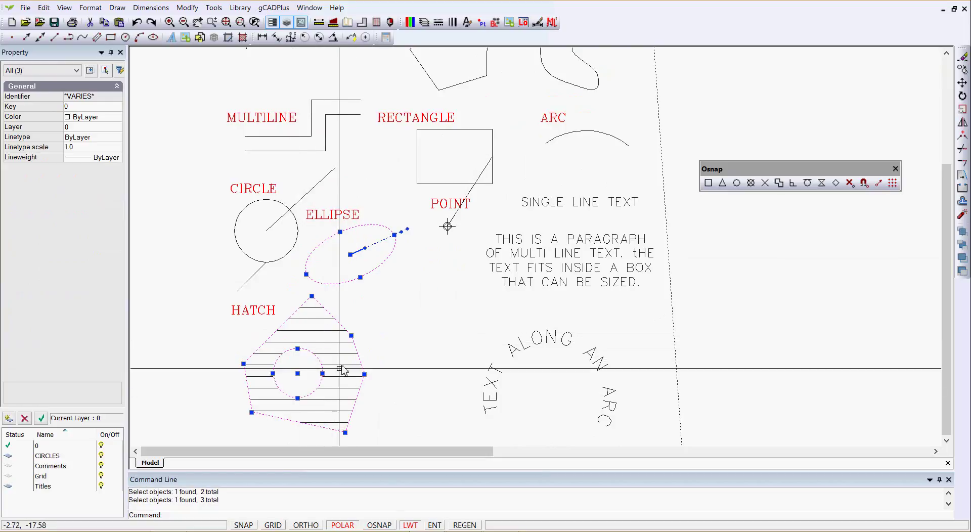
key(Escape)
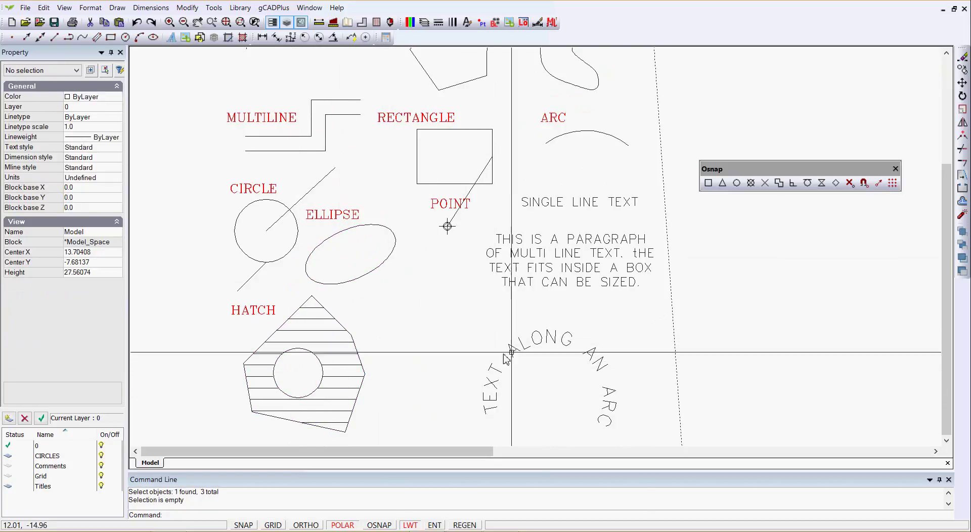
Step: Narrow the multi-line text paragraph to a wrap width of about 6.21 by pulling in its upper right corner
click(530, 272)
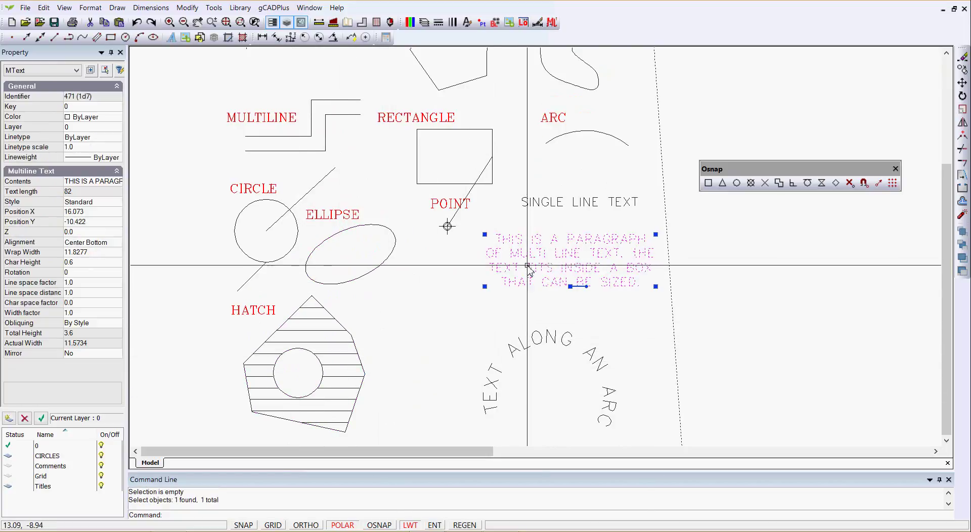
key(Escape)
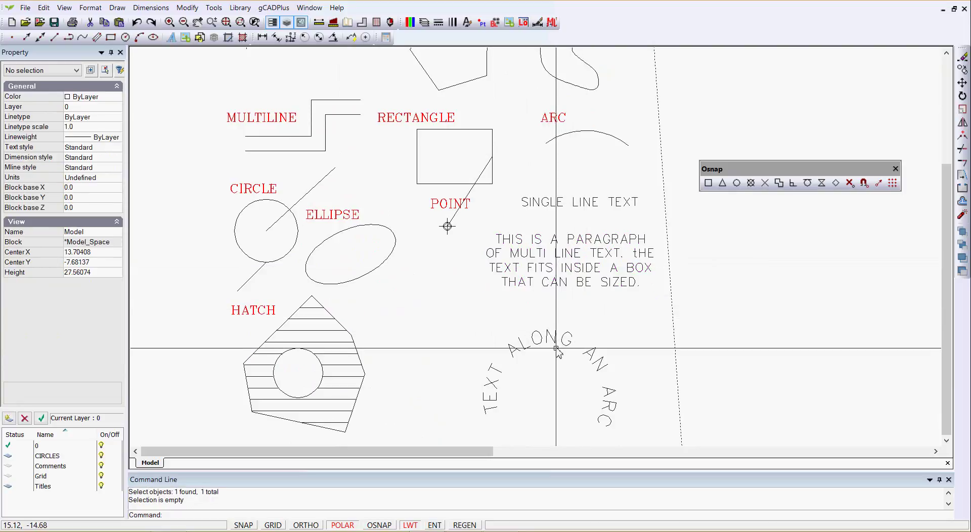
click(548, 278)
click(655, 234)
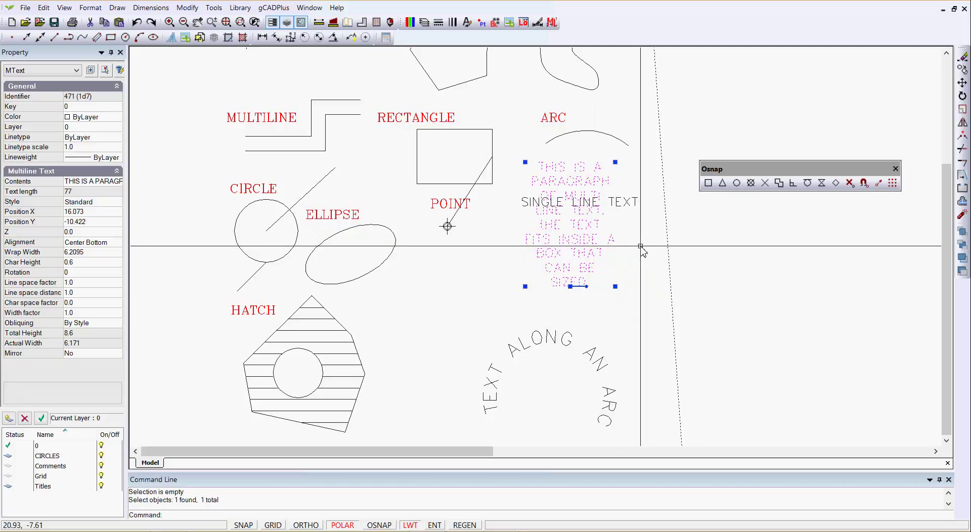
Step: Move the narrowed text paragraph down and to the right, clear of the SINGLE LINE TEXT sample
right_click(601, 276)
click(620, 316)
click(576, 237)
click(617, 297)
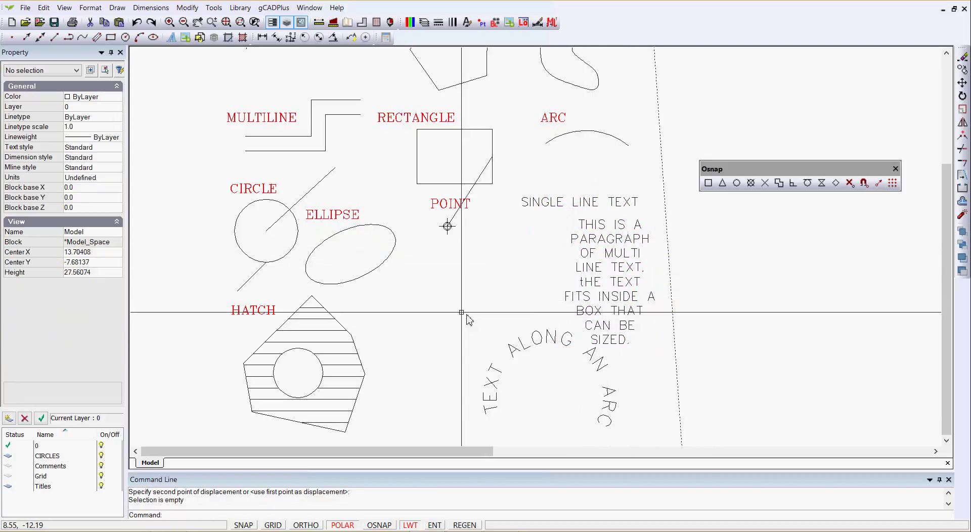
Step: Review the editing commands available for the RECTANGLE sample without applying any
scroll(459, 316, down, 1)
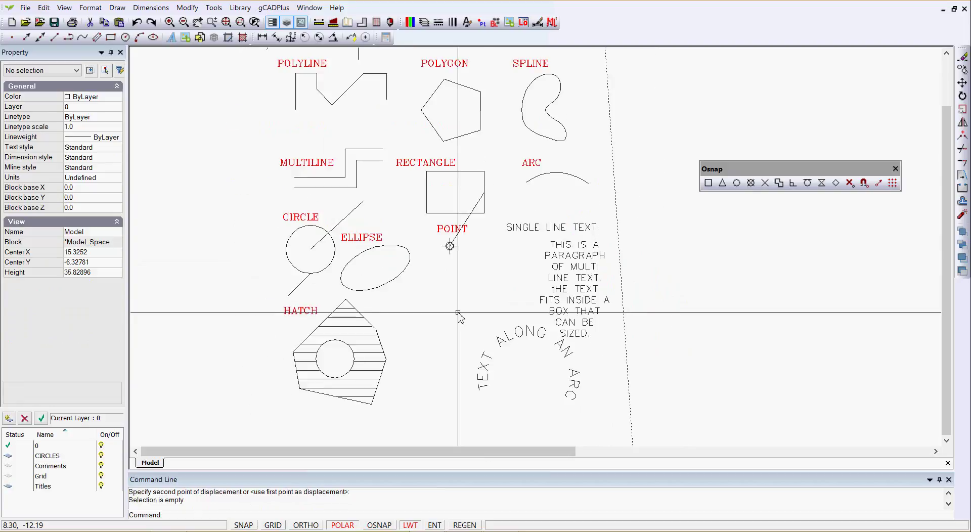
click(466, 171)
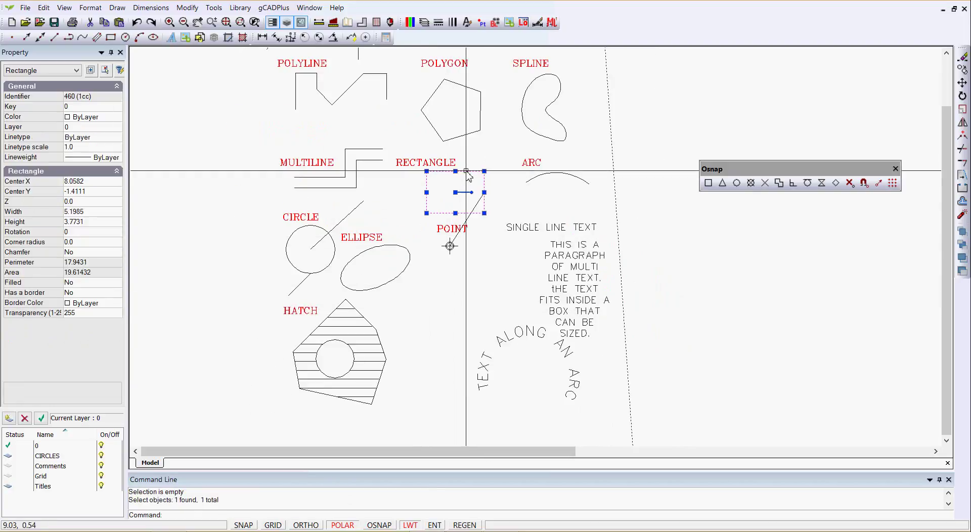
right_click(467, 173)
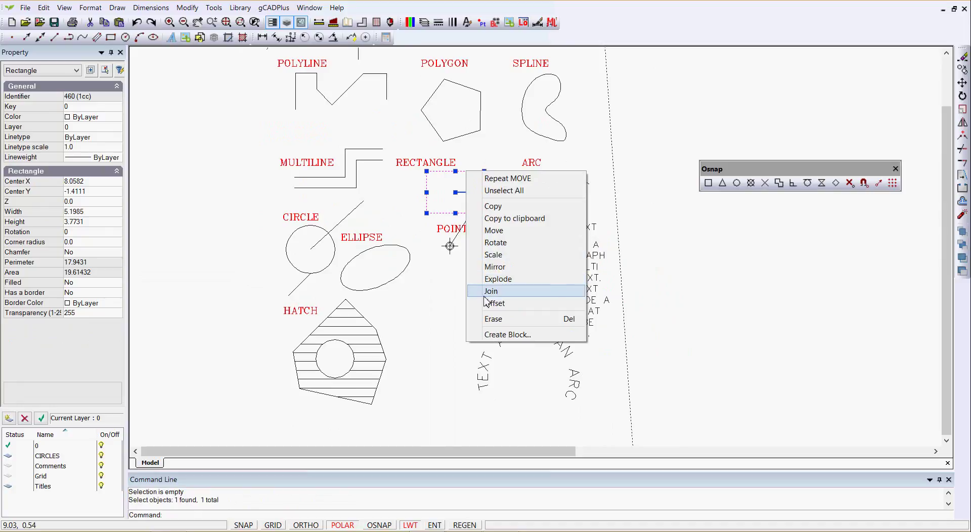
key(Escape)
key(Escape)
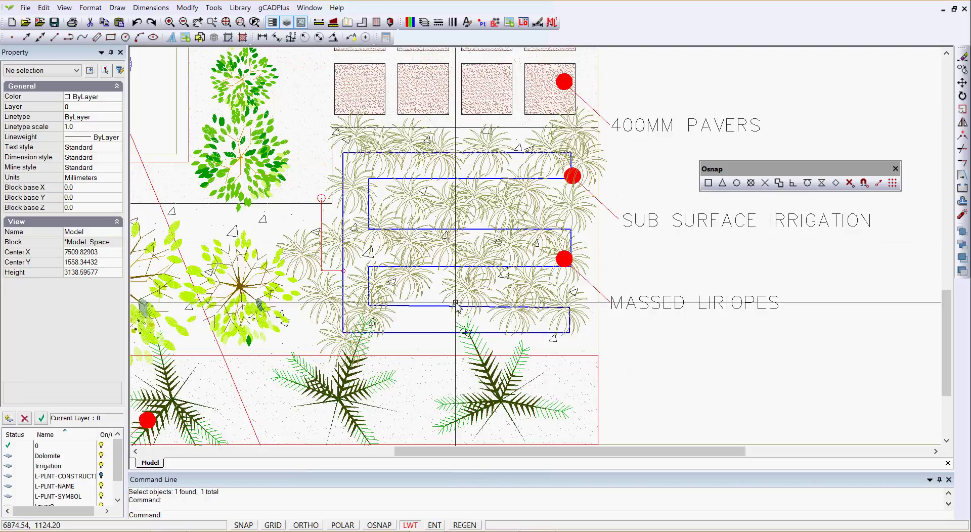
Step: Start copying the liriope plant symbol in the lower middle of the planting bed, using its central insertion point as the base point
click(465, 290)
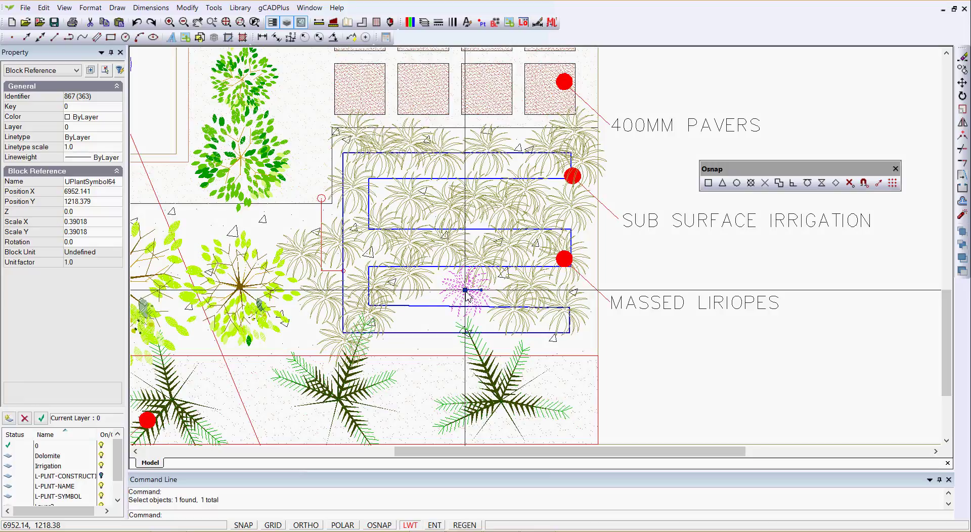
right_click(466, 290)
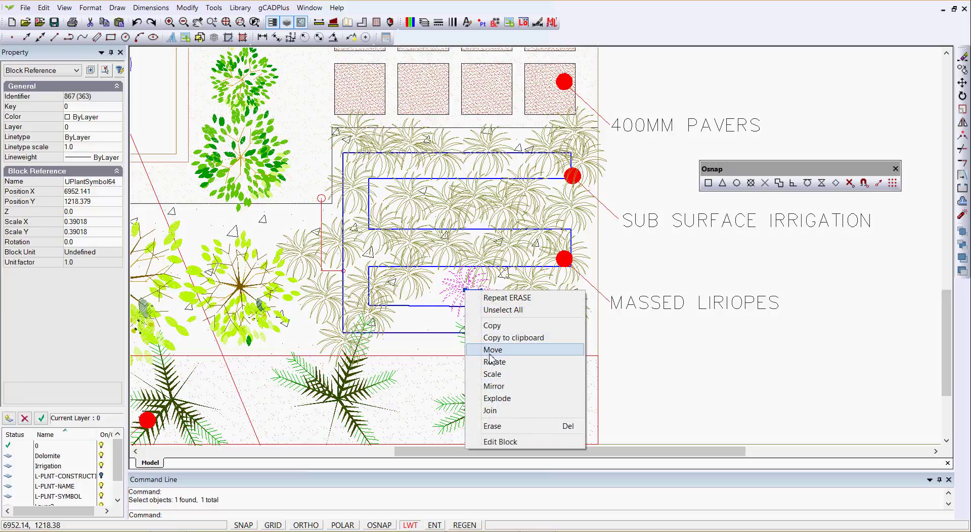
click(491, 325)
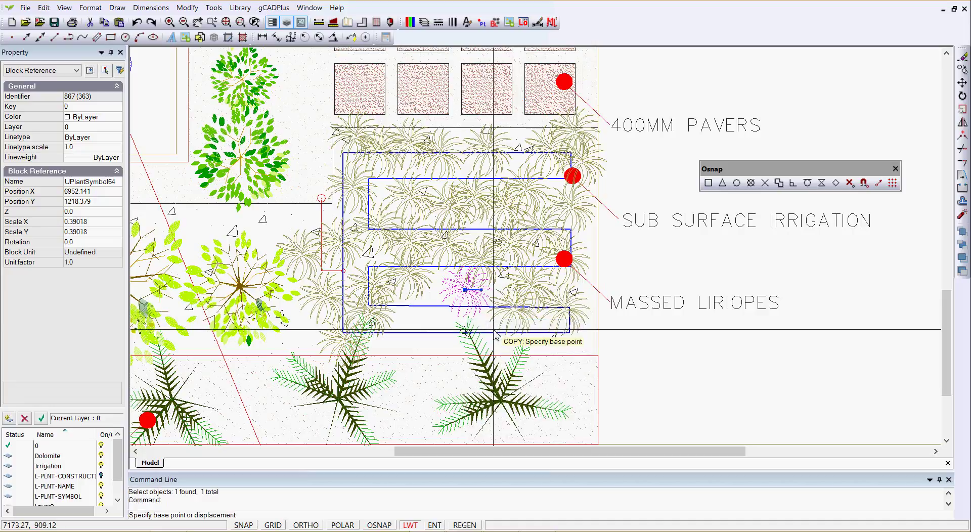
scroll(467, 293, up, 5)
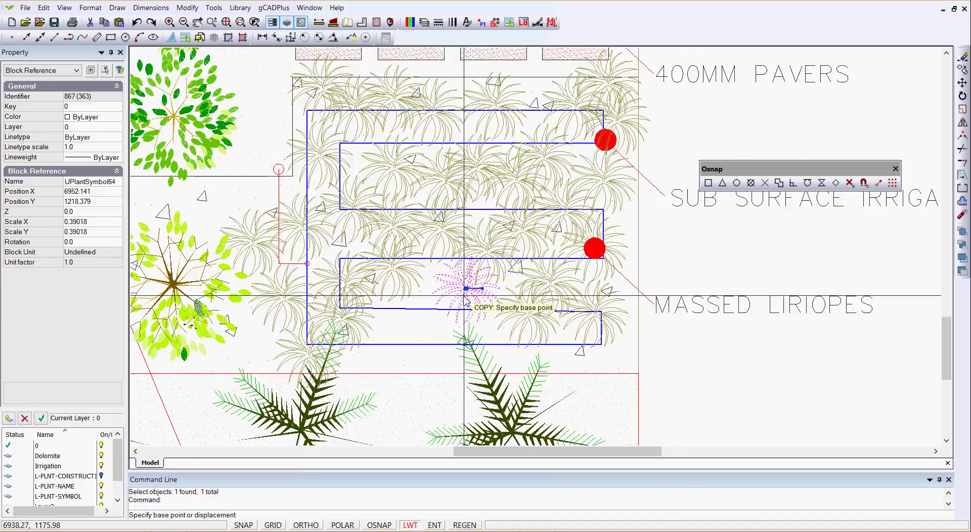
scroll(466, 296, up, 2)
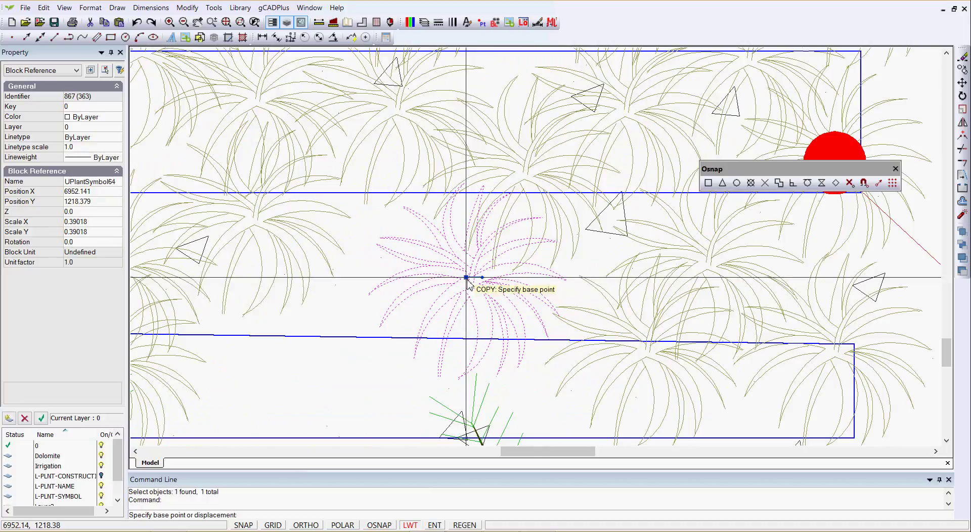
click(466, 277)
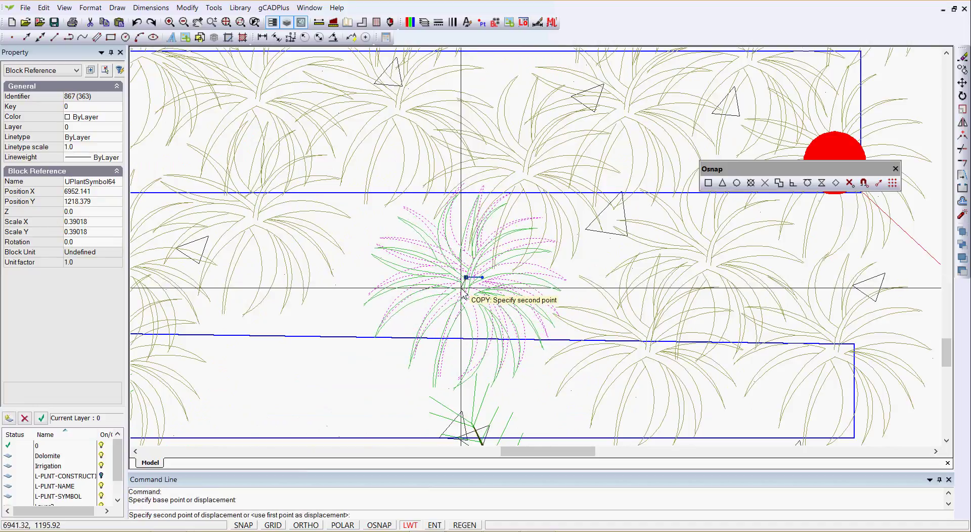
Step: Review the coordinate systems available for entering the copy's second point by coordinates, and dismiss the coordinate entry without applying it
right_click(393, 296)
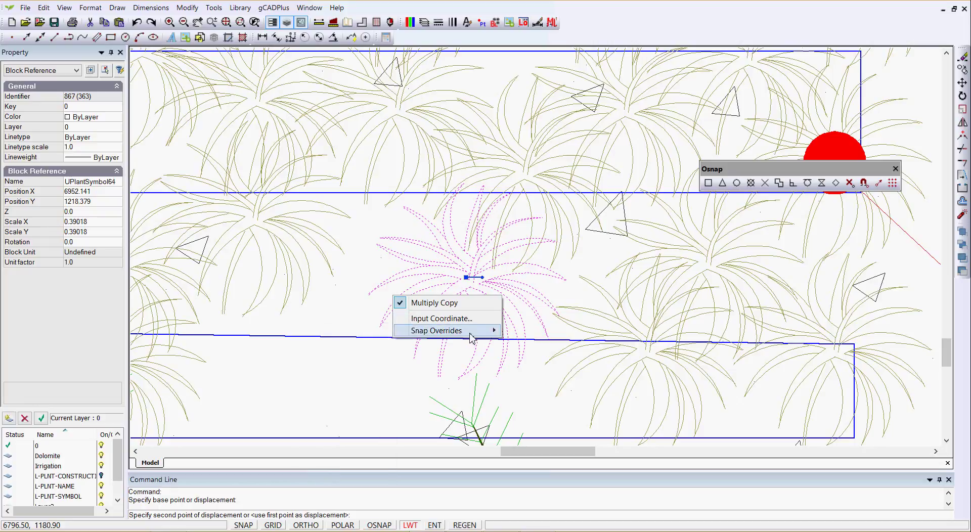
click(476, 318)
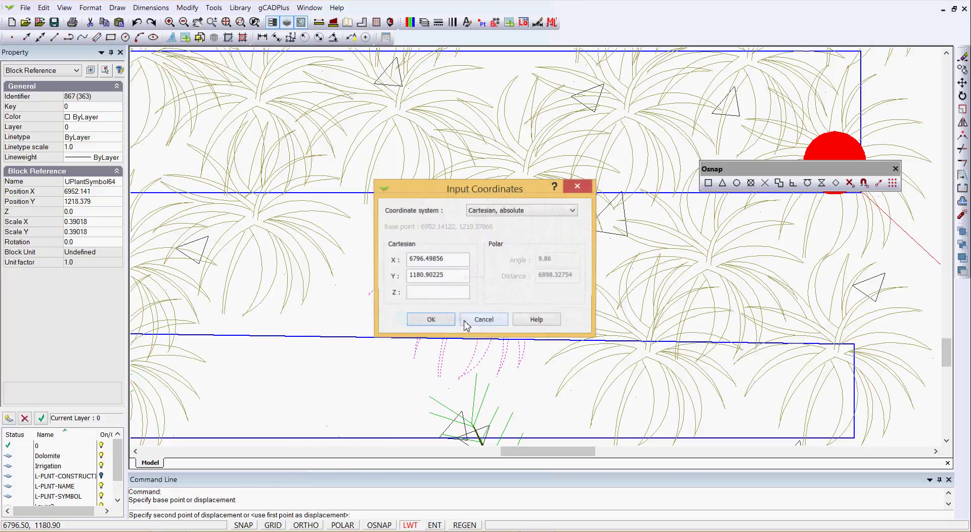
click(572, 211)
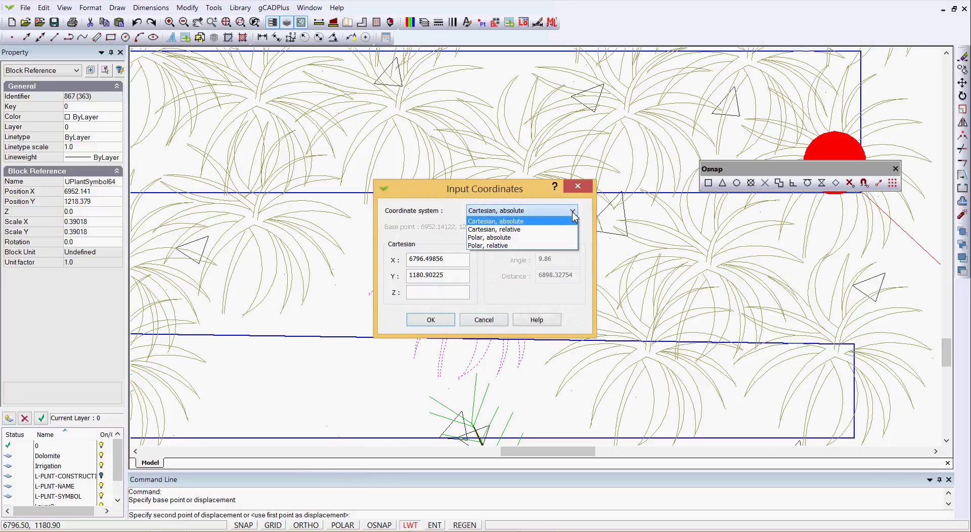
click(489, 324)
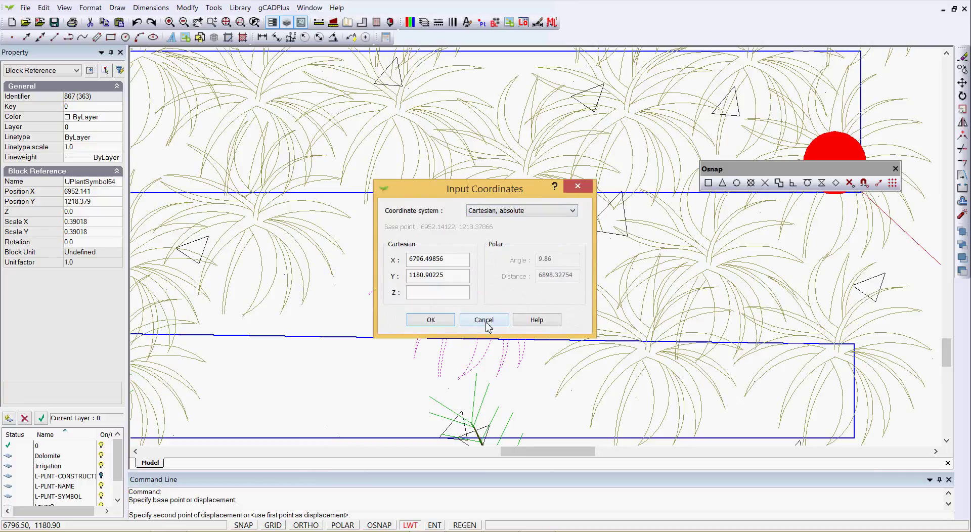
click(486, 326)
Step: Review the snap overrides available for the copy's second point, and abandon the plant symbol copy
right_click(412, 297)
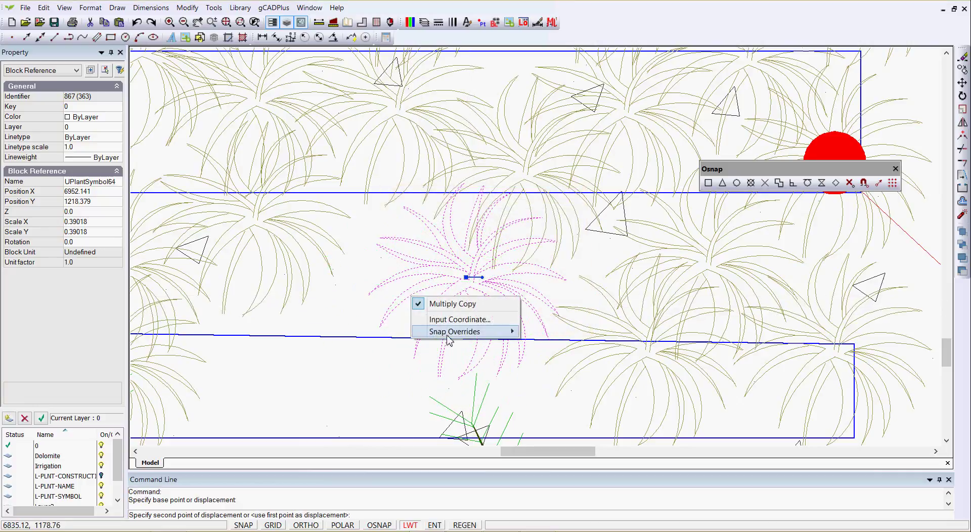
mouse_move(462, 336)
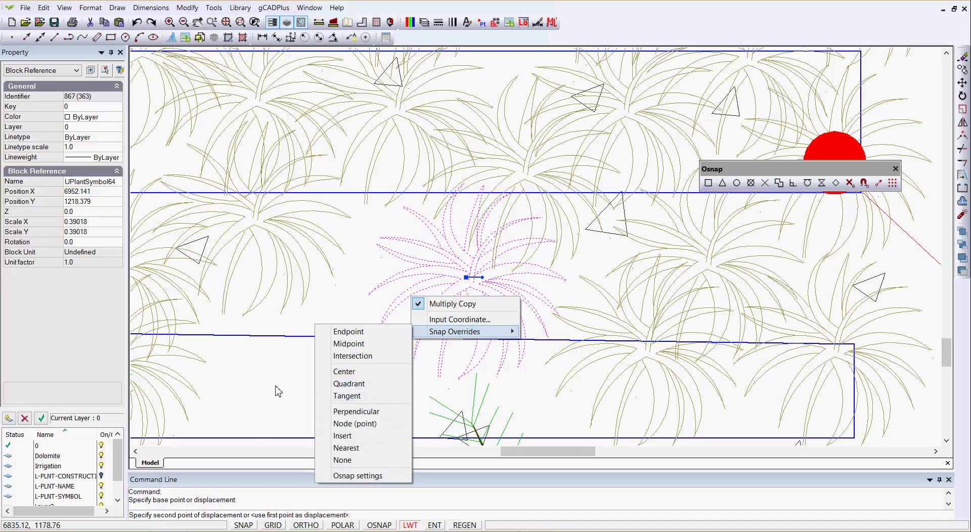
key(Escape)
key(Escape)
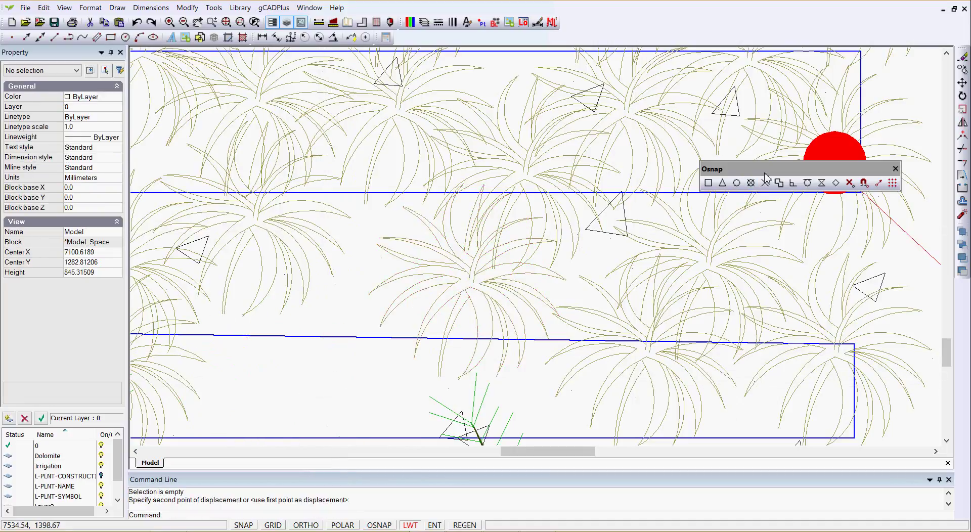